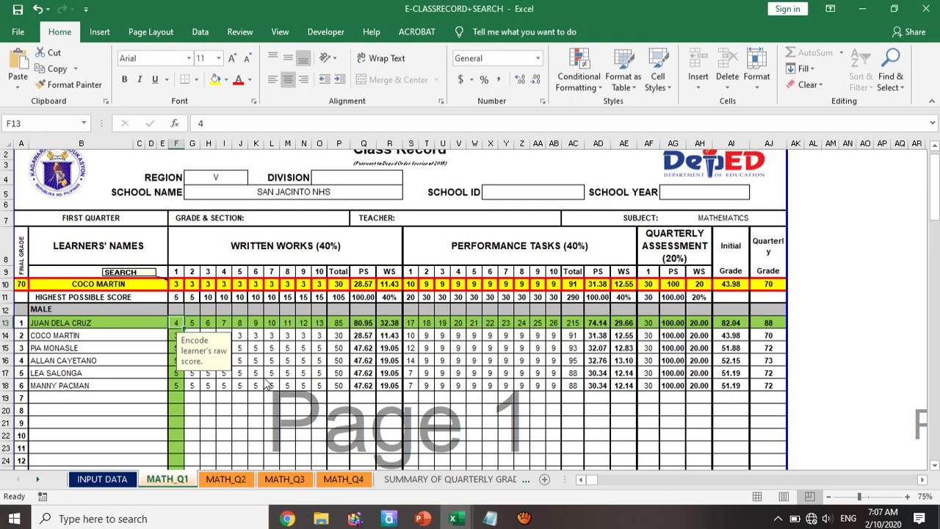
# Preview the row/column highlight by selecting cells such as K15, G15, L14, N14, I13 and J15
pyautogui.click(255, 348)
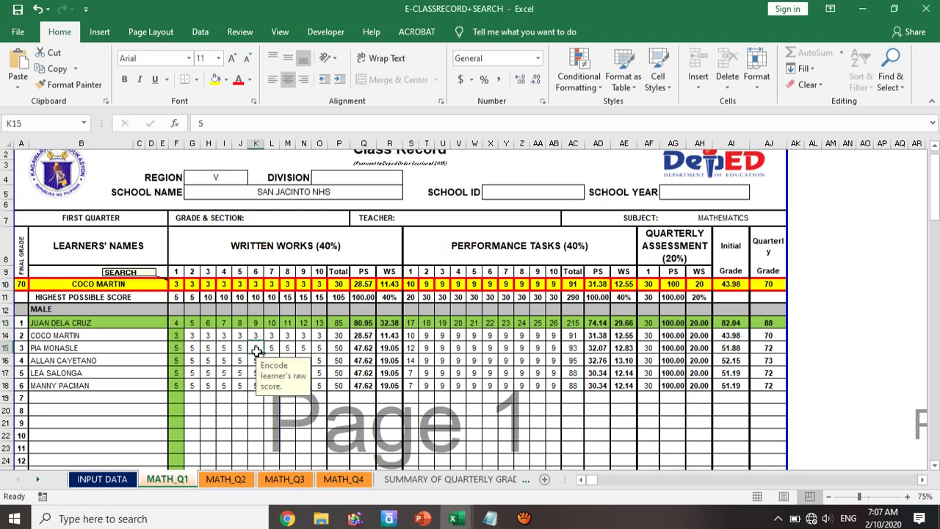
pyautogui.click(226, 379)
pyautogui.click(196, 343)
pyautogui.click(273, 335)
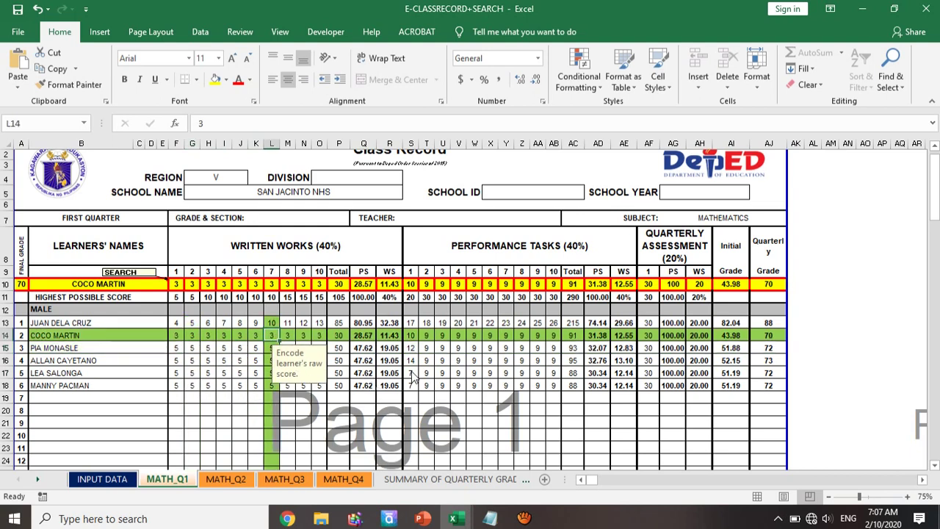
pyautogui.click(441, 373)
pyautogui.click(271, 343)
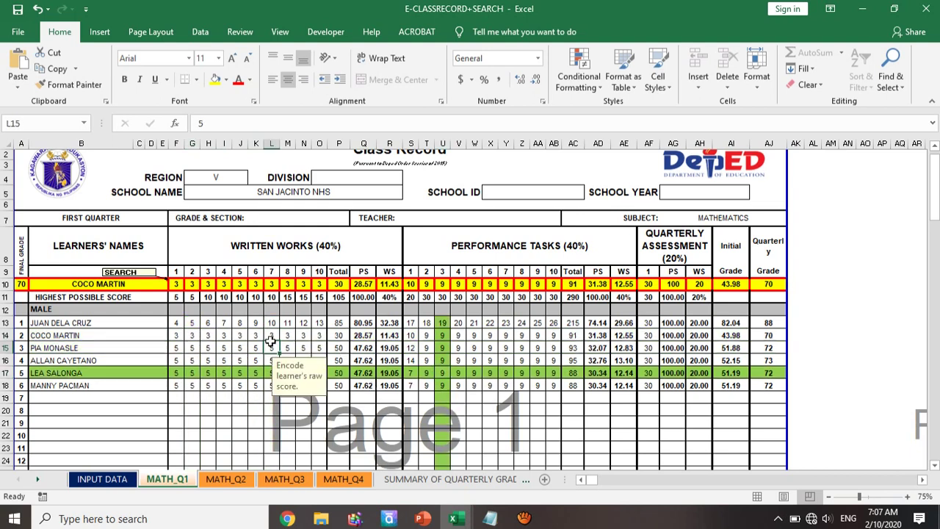
pyautogui.click(303, 335)
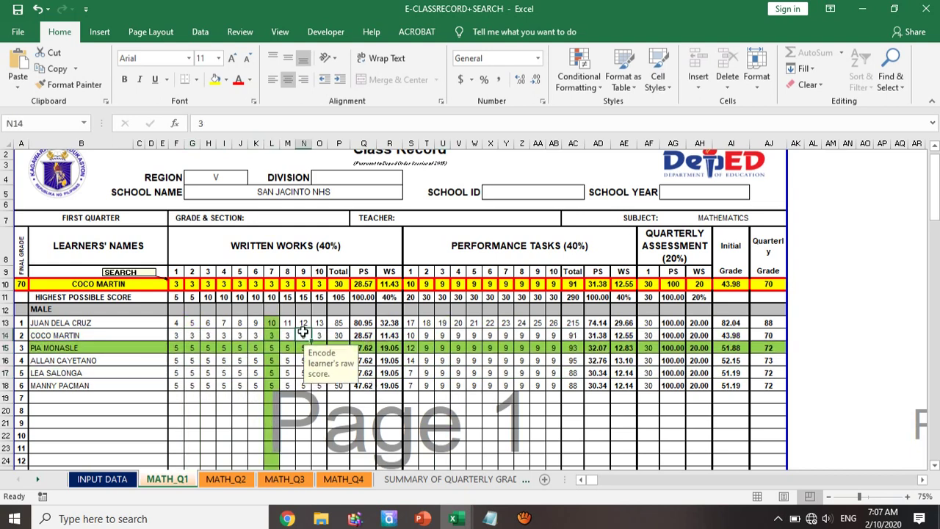
pyautogui.click(225, 323)
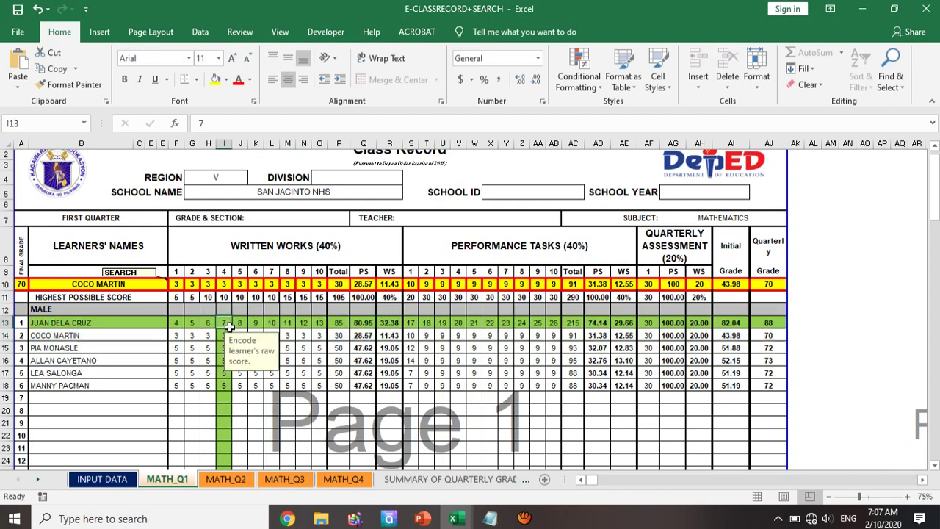
pyautogui.click(193, 360)
pyautogui.click(255, 346)
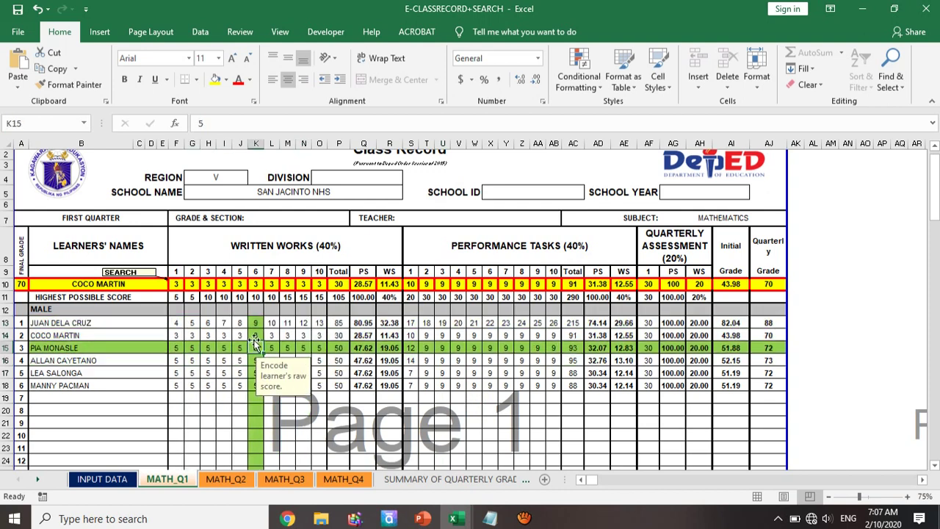
pyautogui.click(208, 335)
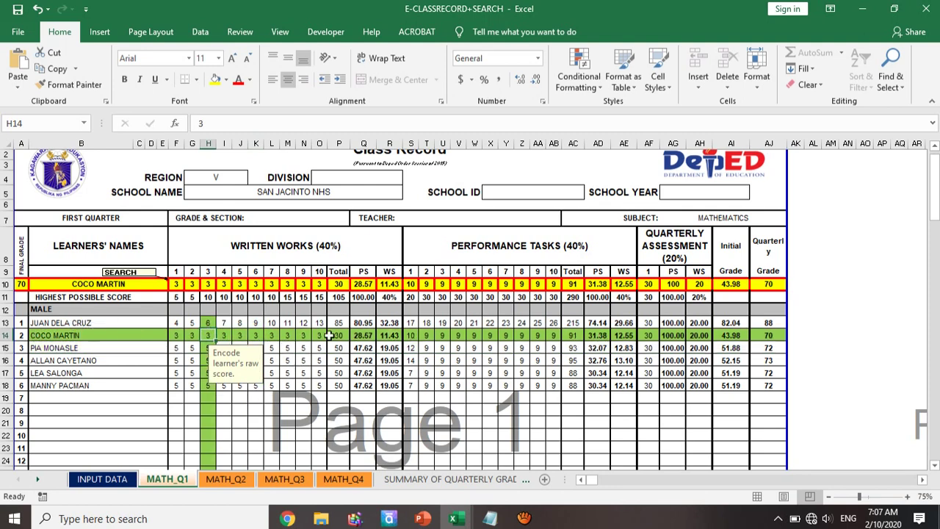
pyautogui.click(273, 358)
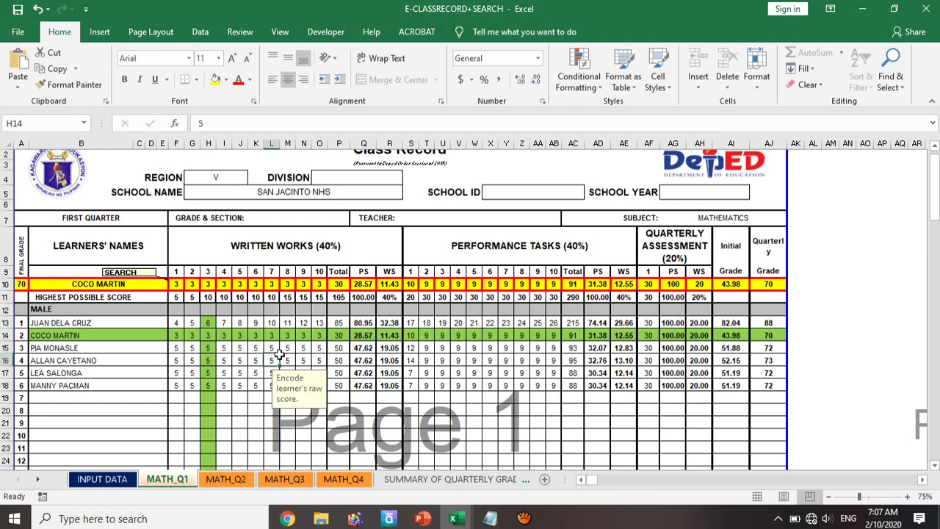
pyautogui.click(238, 350)
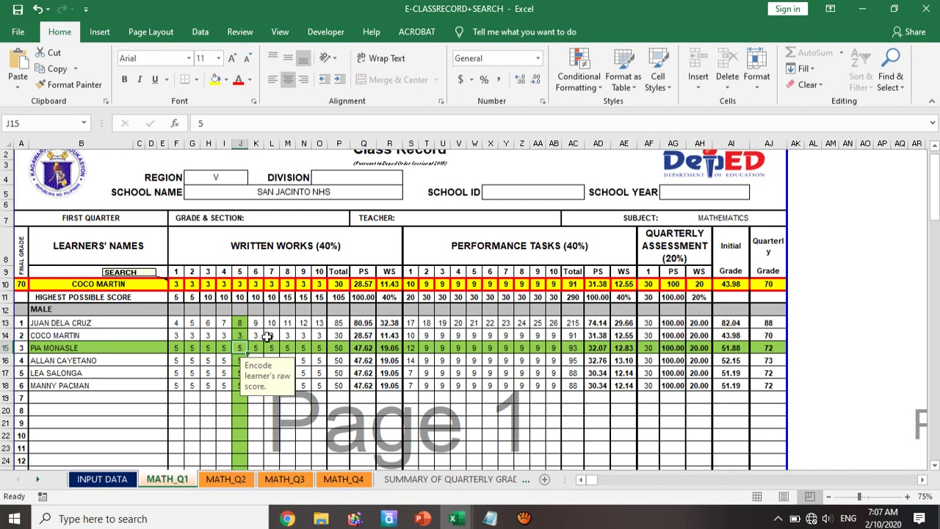
# Enter 7 in J15, raising the written-works total to 52, then switch to the blank Book3 workbook
pyautogui.doubleClick(240, 346)
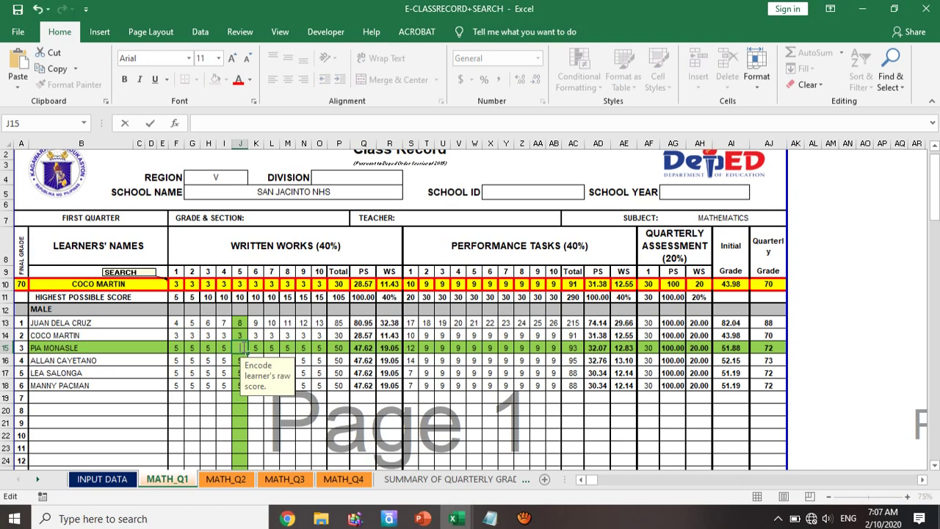
pyautogui.write('7')
pyautogui.click(332, 339)
pyautogui.click(210, 324)
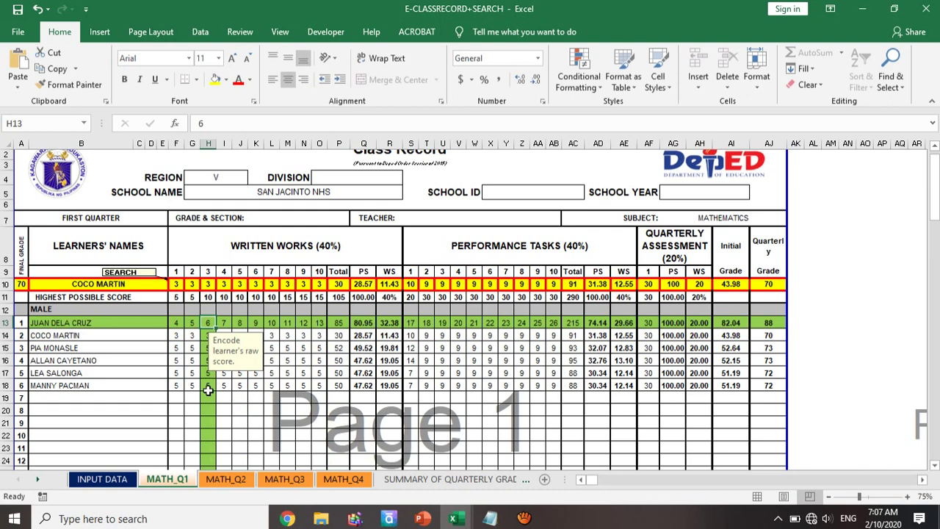
pyautogui.click(211, 386)
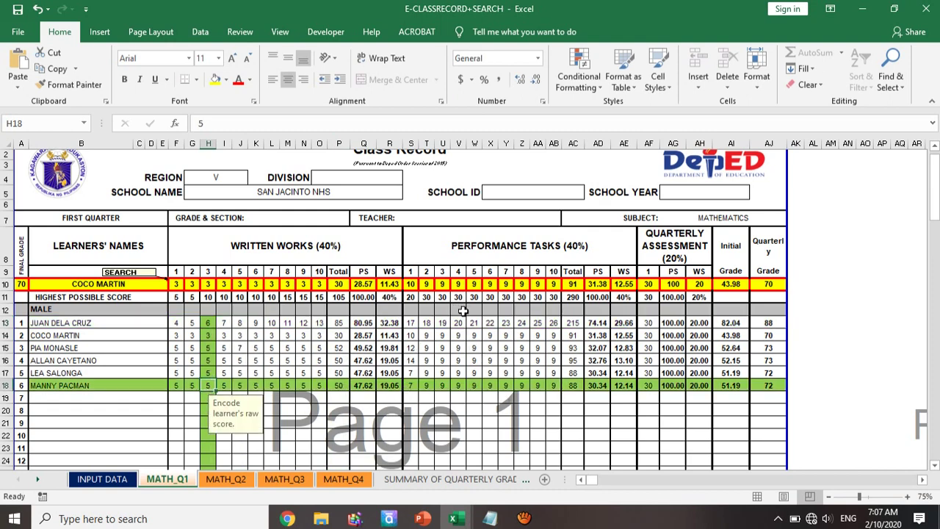
pyautogui.click(457, 519)
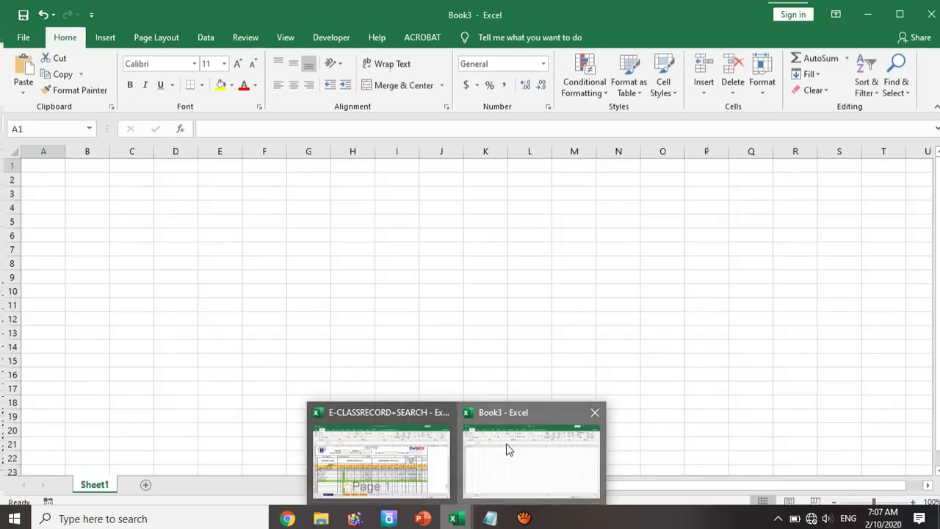
pyautogui.click(507, 450)
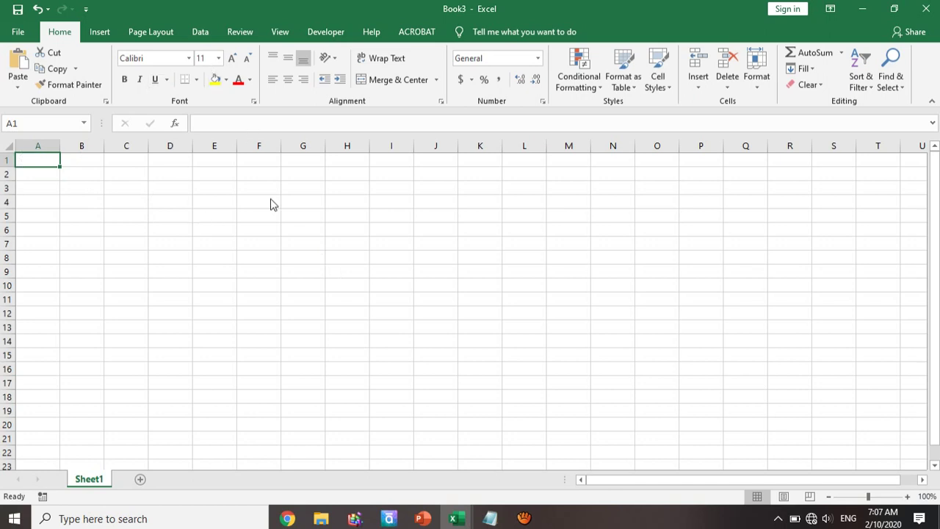
# Apply All Borders to the range A1:I15
pyautogui.moveTo(29, 155); pyautogui.dragTo(343, 218)
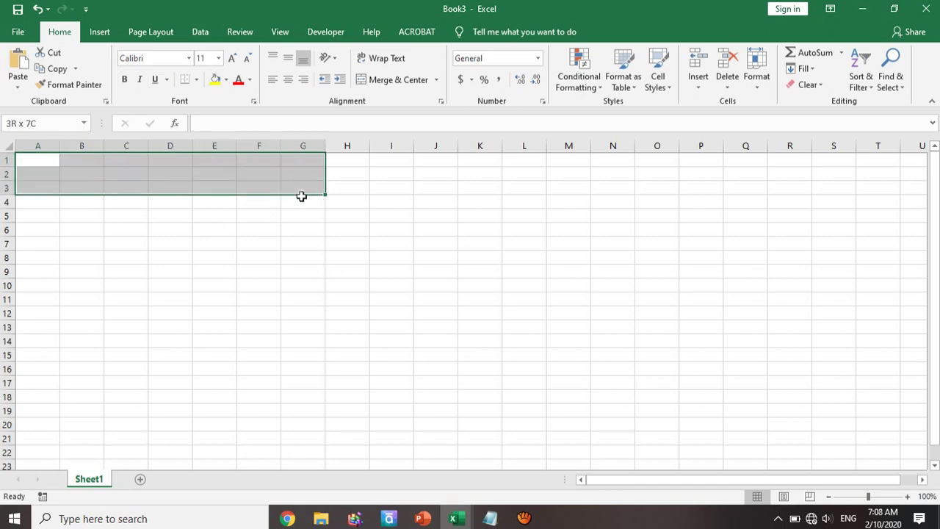
pyautogui.moveTo(343, 218); pyautogui.dragTo(381, 355)
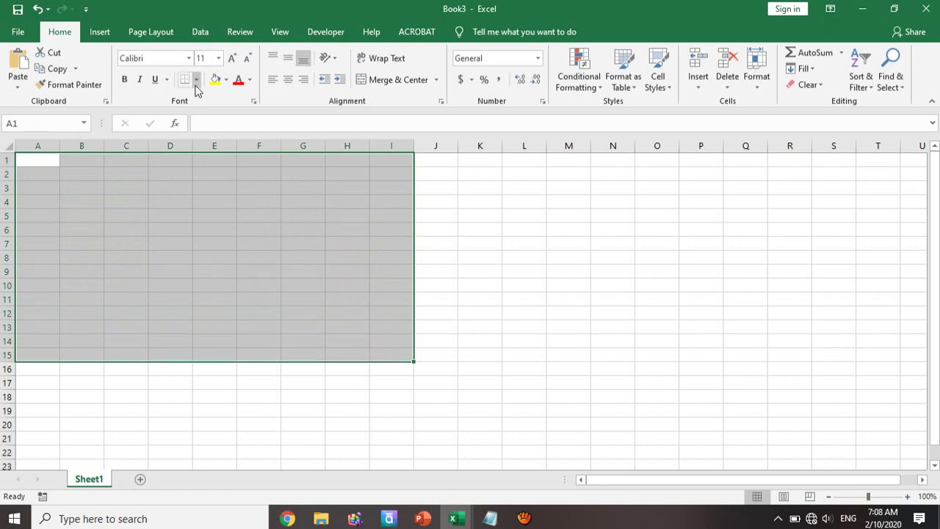
pyautogui.click(196, 81)
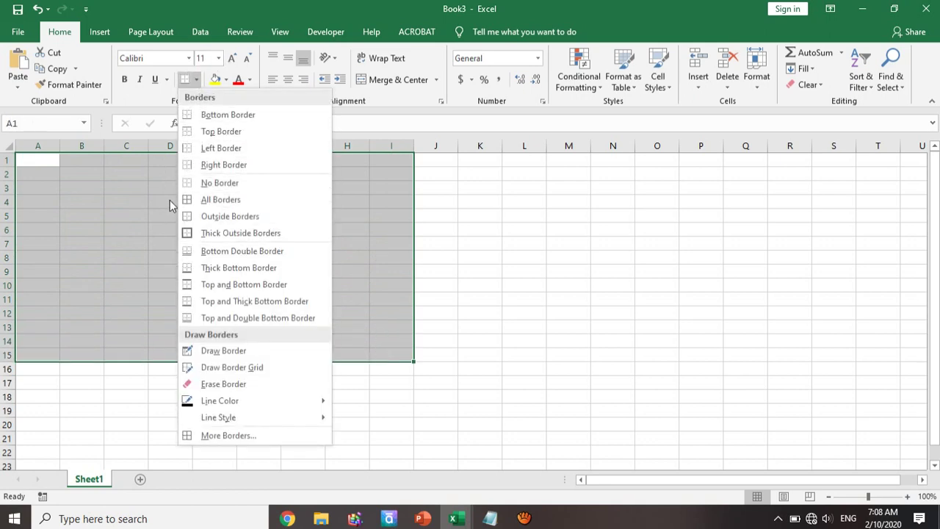
pyautogui.click(208, 203)
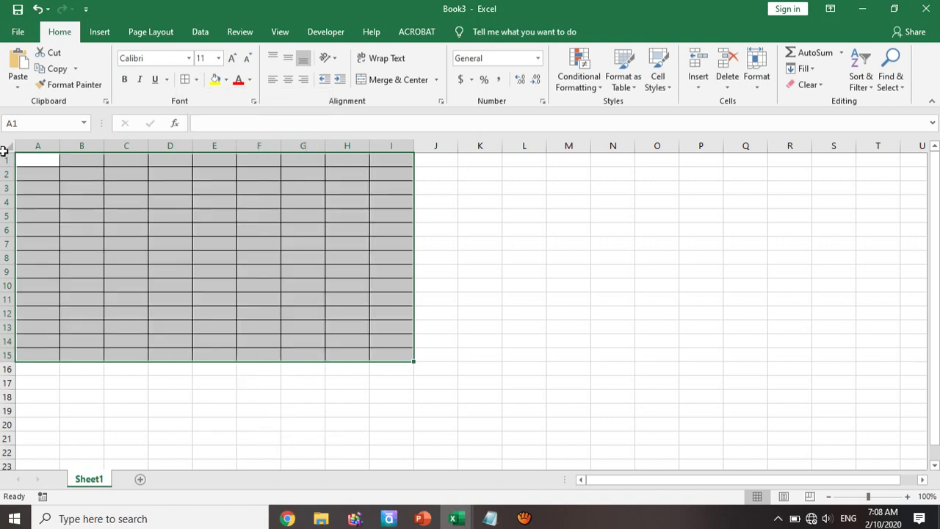
# Deselect the bordered range and begin reselecting the table from A1
pyautogui.click(572, 257)
pyautogui.click(28, 171)
pyautogui.click(26, 160)
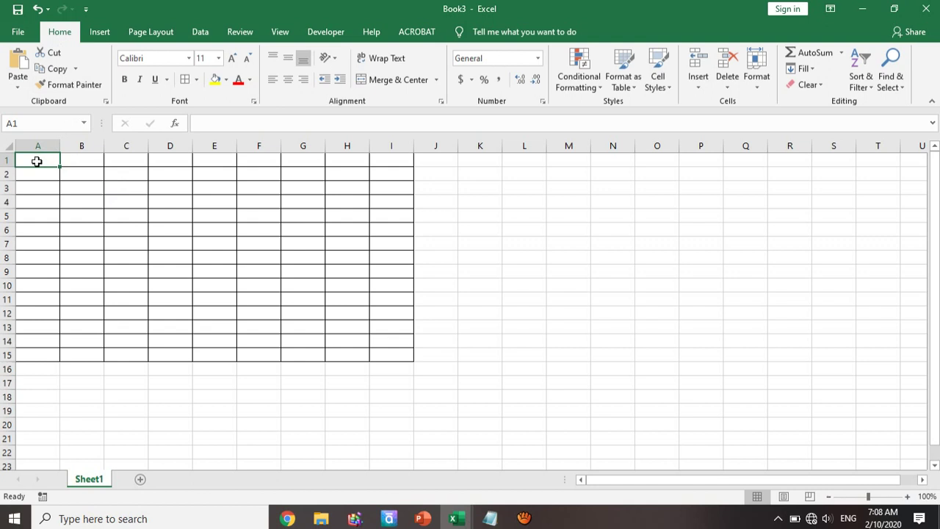
pyautogui.moveTo(33, 156); pyautogui.dragTo(390, 201)
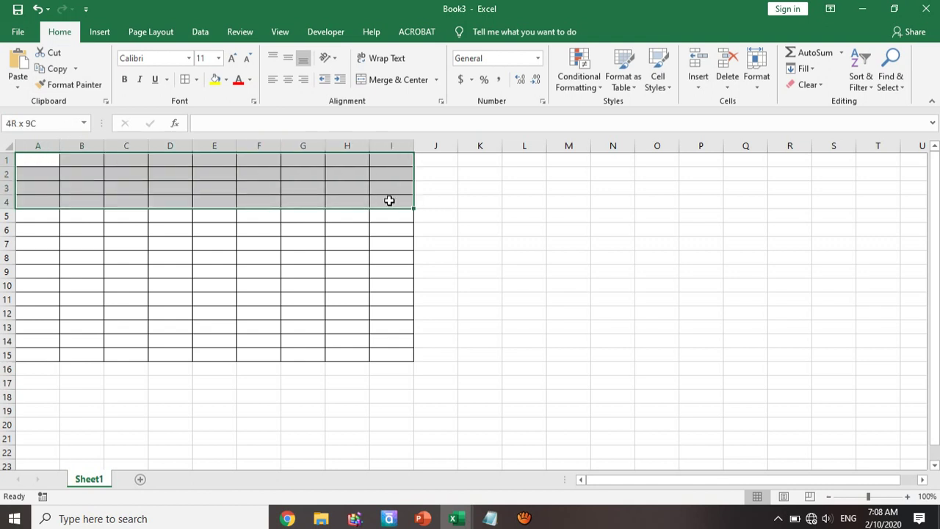
# Select A1:I15 and choose Conditional Formatting > New Rule
pyautogui.moveTo(389, 201); pyautogui.dragTo(392, 359)
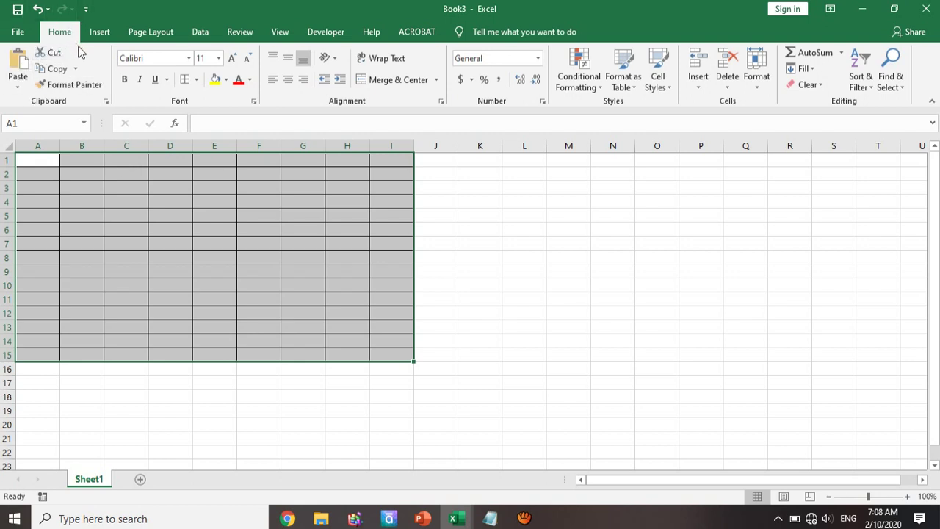
pyautogui.click(595, 93)
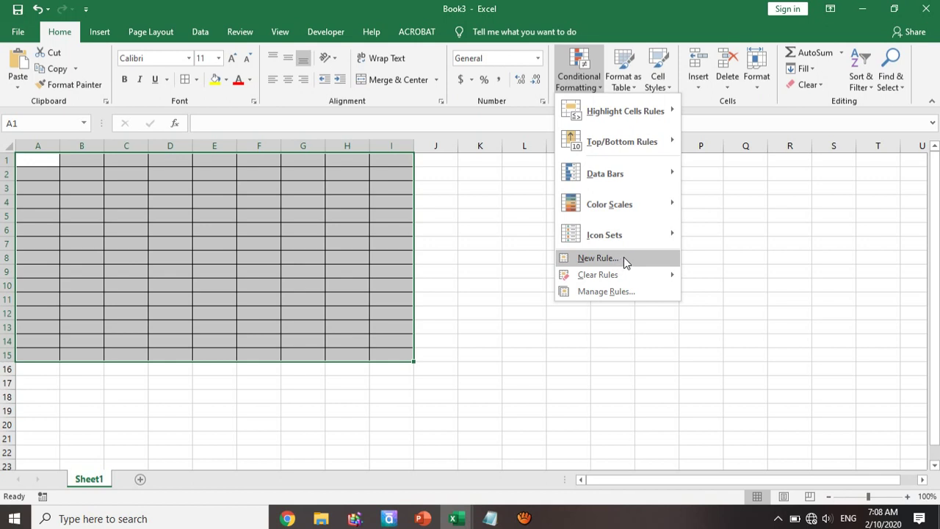
pyautogui.click(625, 259)
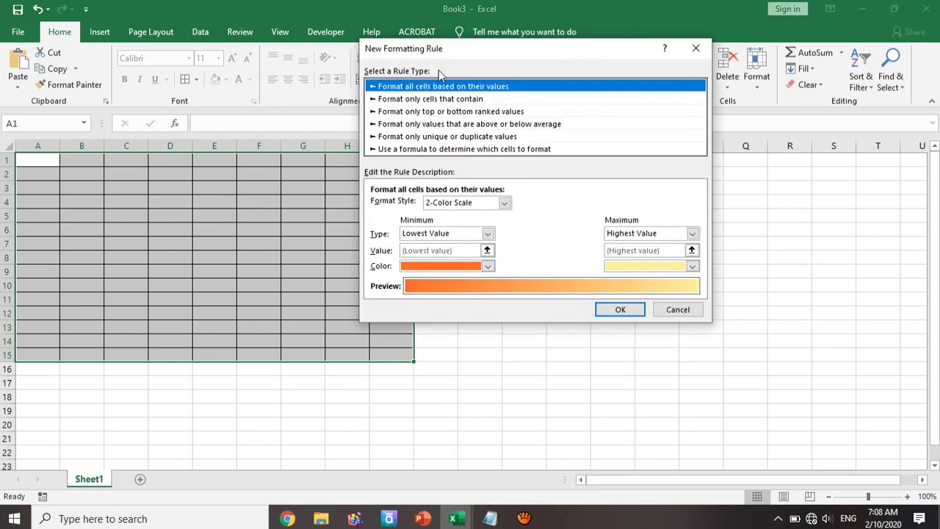
# Choose the 'Use a formula to determine which cells to format' rule type and focus its formula box
pyautogui.moveTo(463, 47); pyautogui.dragTo(463, 90)
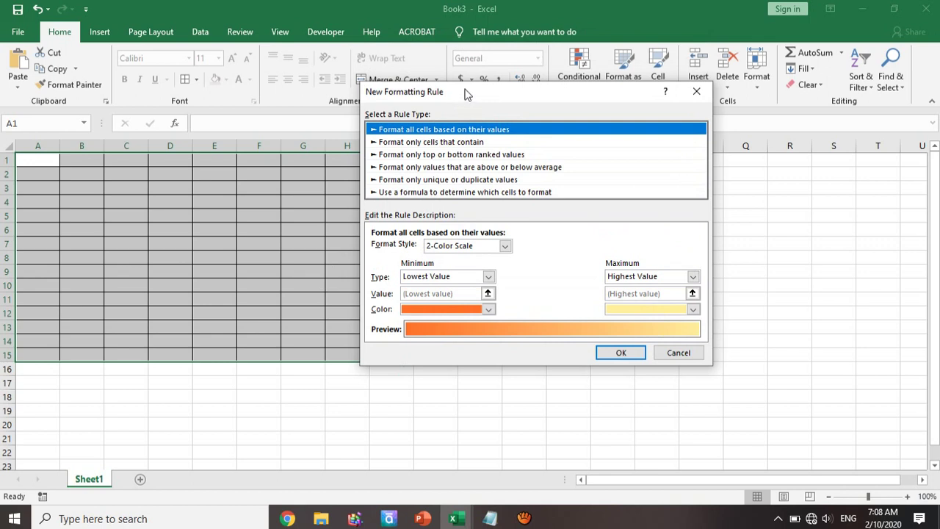
pyautogui.click(398, 192)
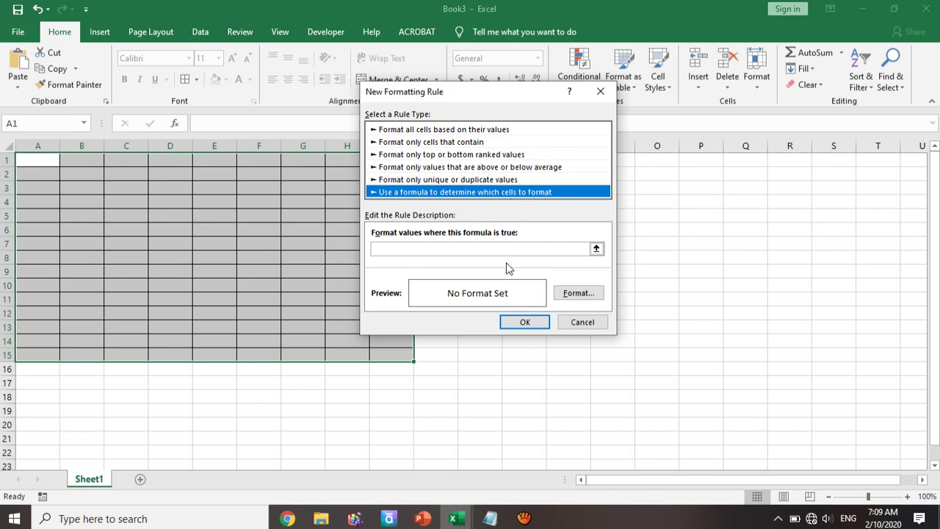
pyautogui.click(386, 247)
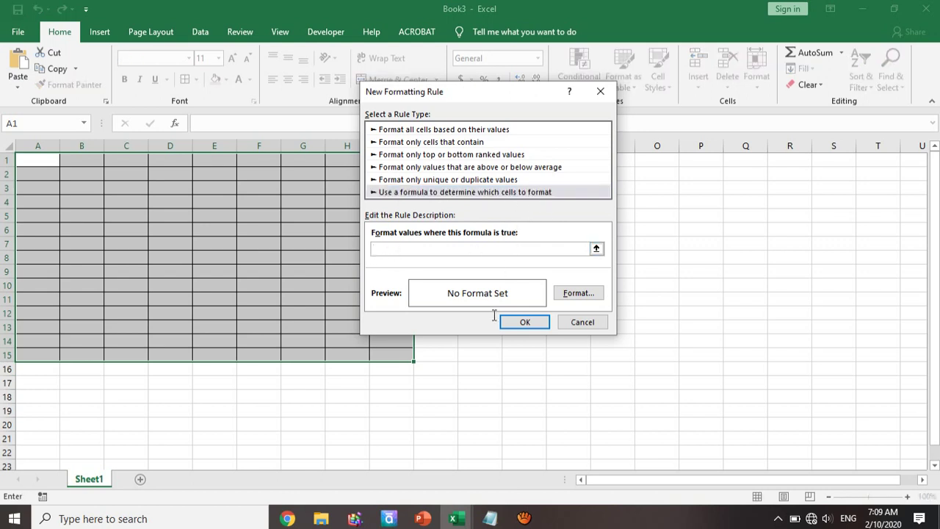
pyautogui.moveTo(491, 521)
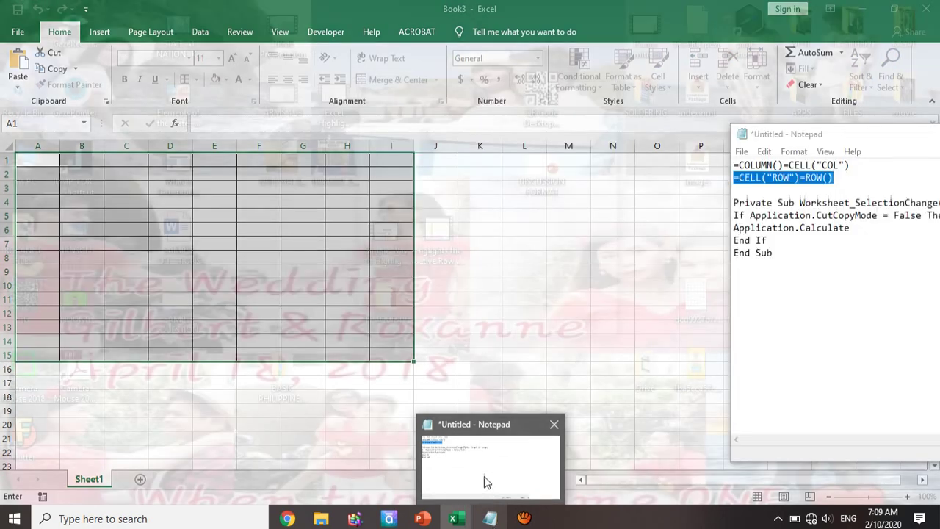
# Copy the =COLUMN()=CELL("COL") line from the Notepad notes
pyautogui.click(484, 476)
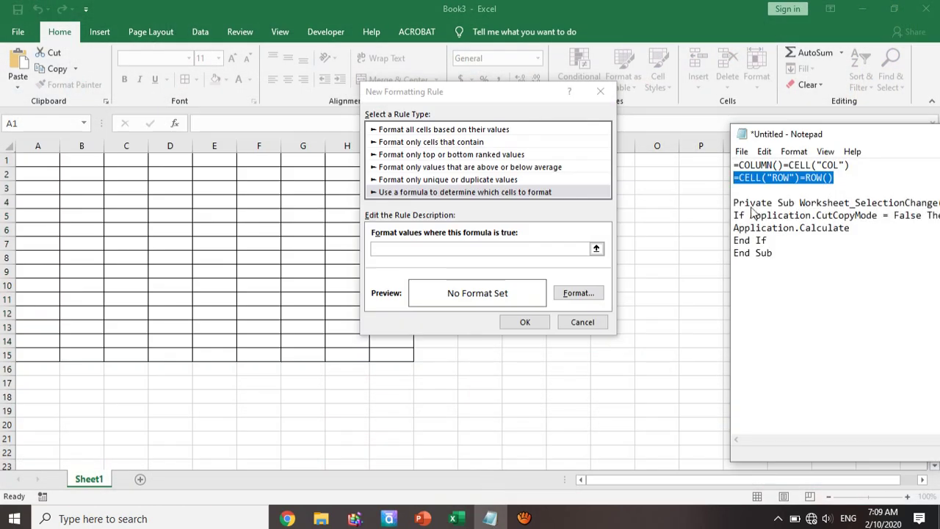
pyautogui.moveTo(868, 131); pyautogui.dragTo(764, 99)
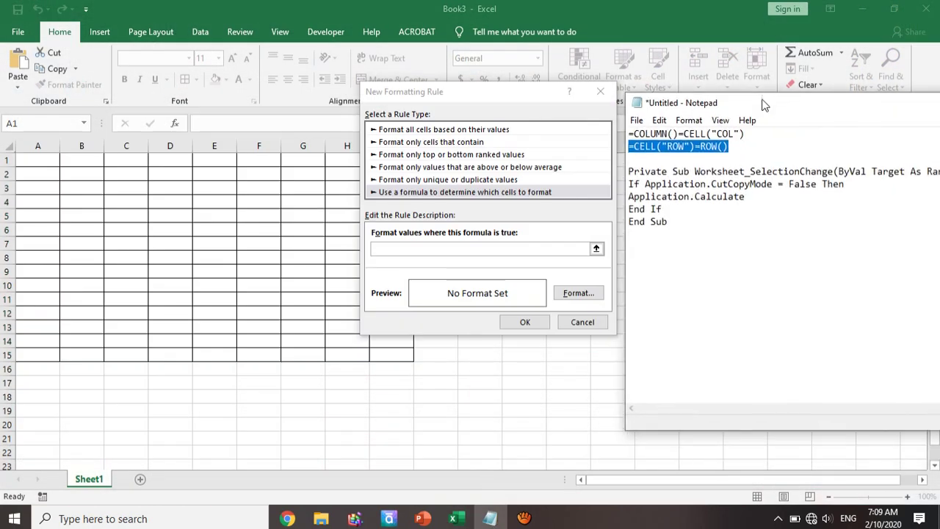
pyautogui.click(661, 135)
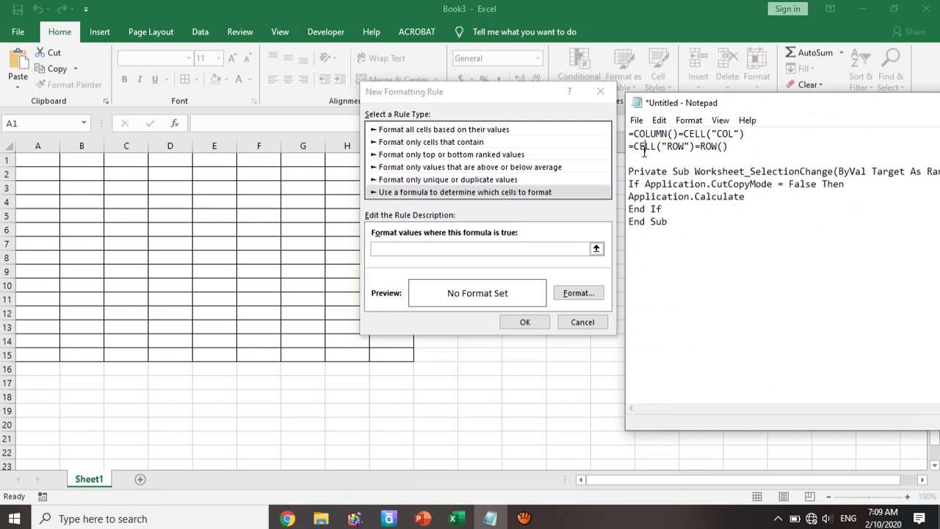
pyautogui.moveTo(629, 133); pyautogui.dragTo(744, 134)
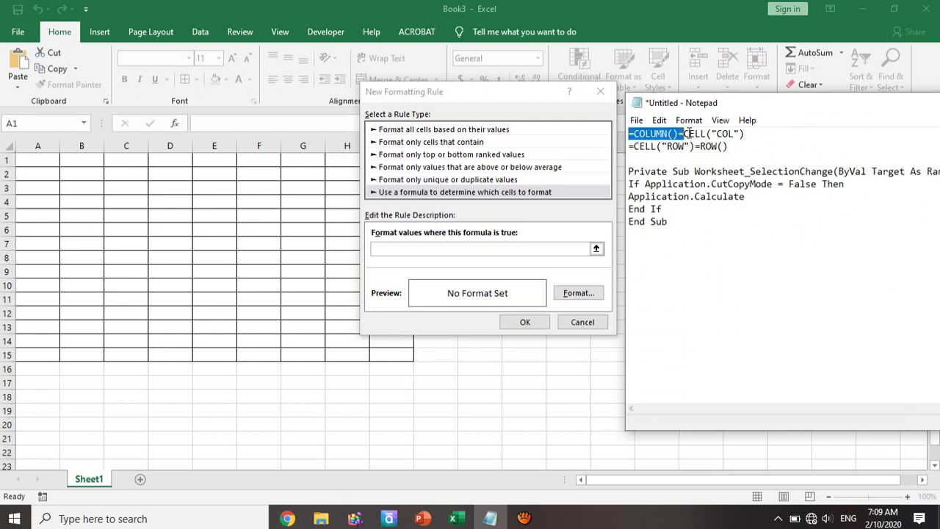
pyautogui.rightClick(743, 134)
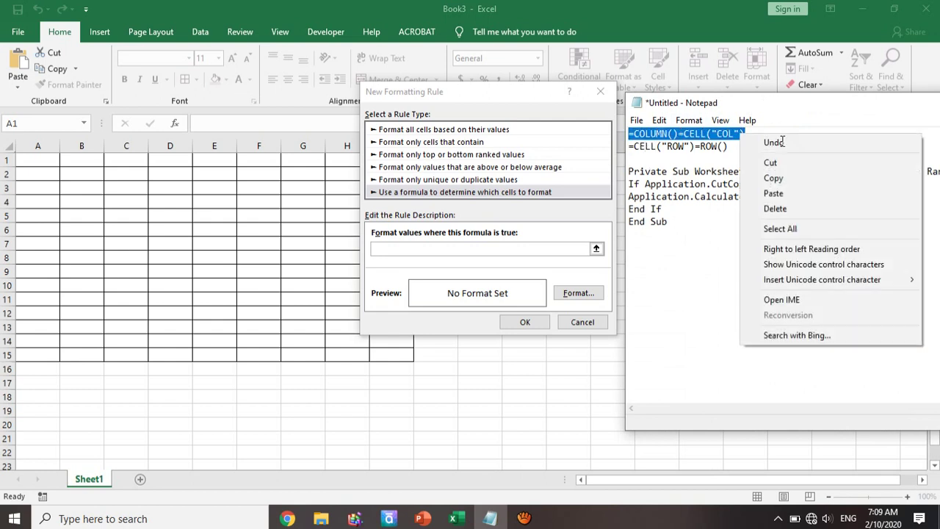
pyautogui.click(794, 174)
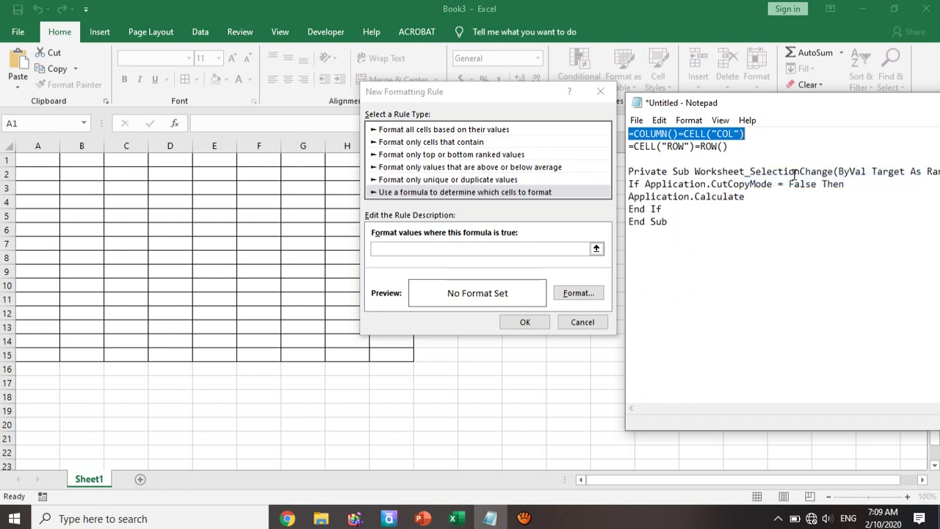
# Paste =COLUMN()=CELL("COL") into the rule's formula box
pyautogui.rightClick(409, 250)
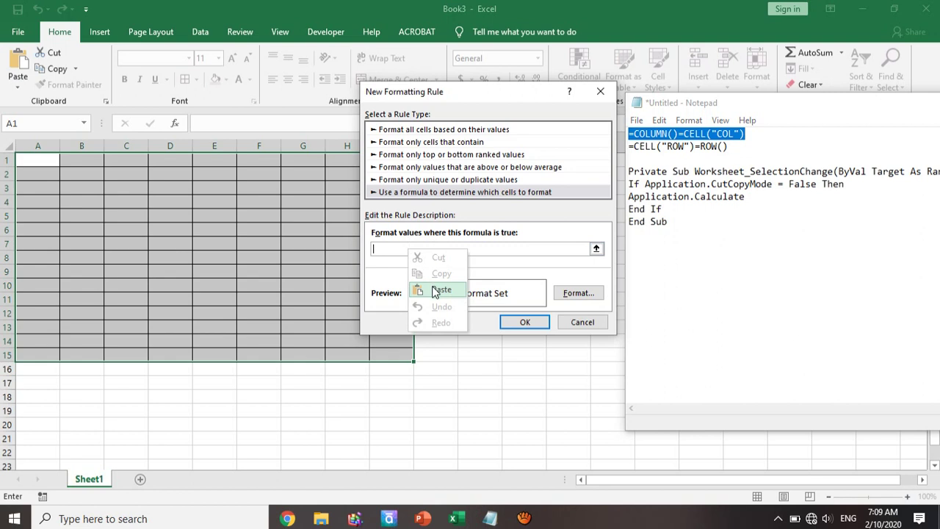
pyautogui.click(436, 288)
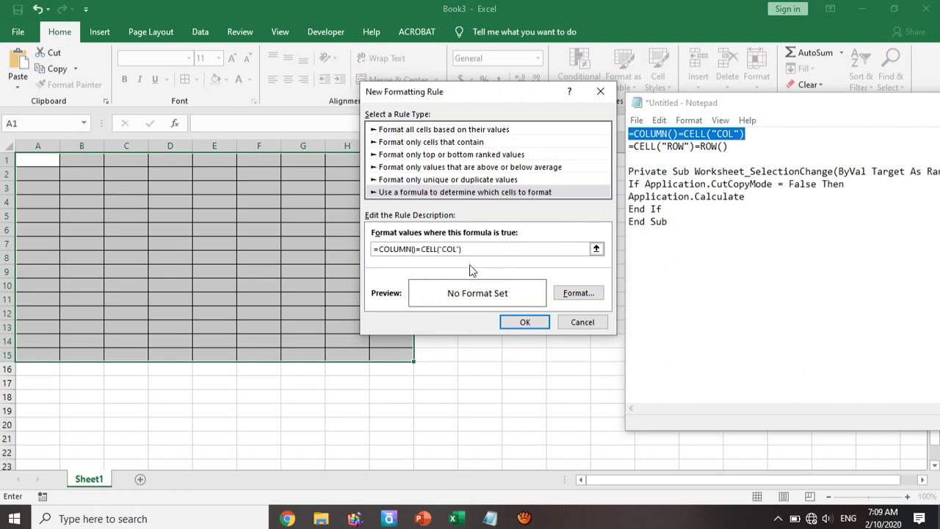
pyautogui.click(573, 294)
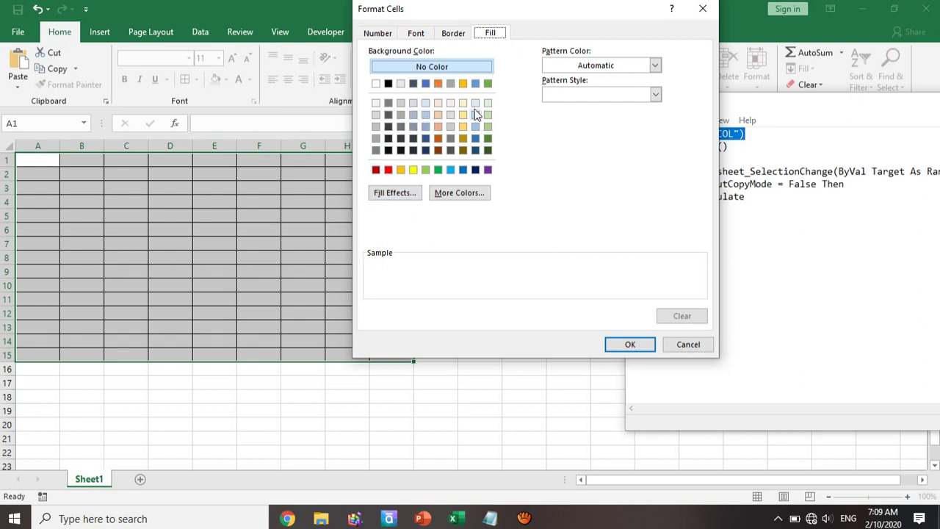
# Choose the blue standard fill for the column rule and confirm both dialogs
pyautogui.click(463, 170)
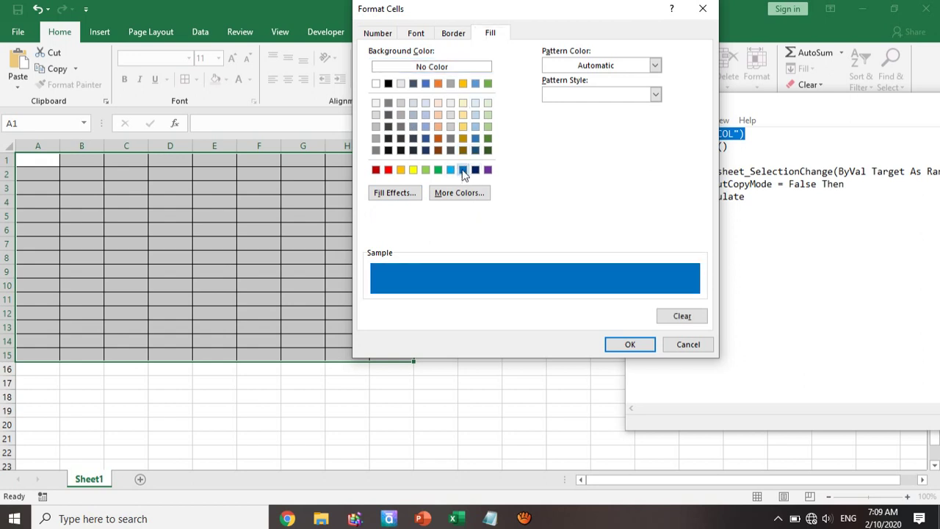
pyautogui.click(412, 169)
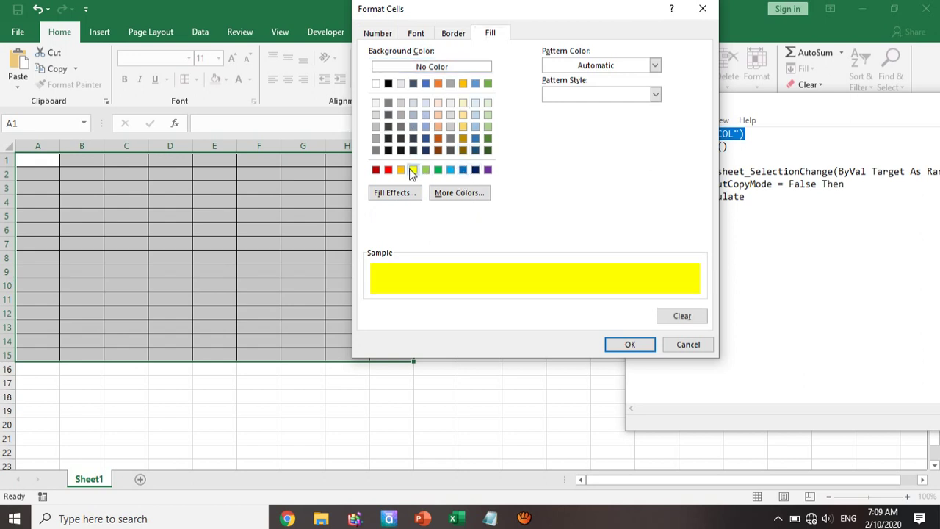
pyautogui.click(464, 171)
pyautogui.click(635, 348)
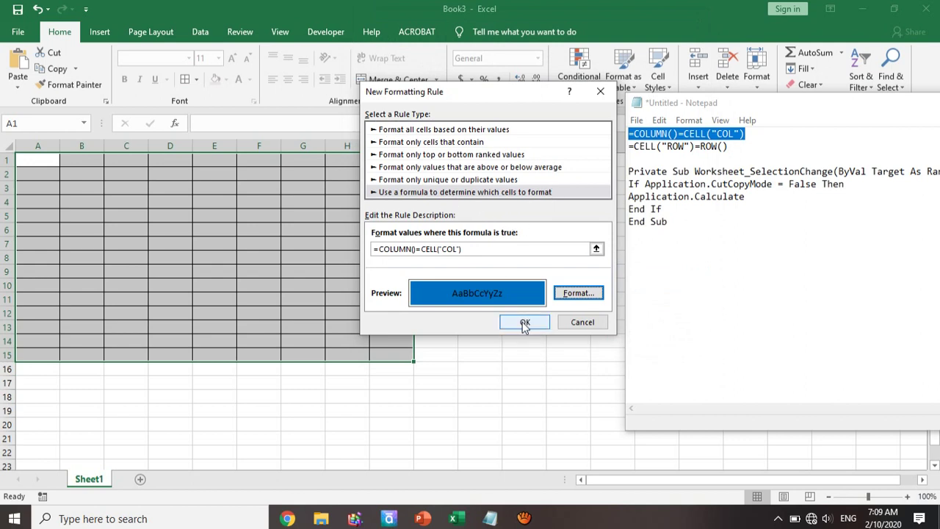
pyautogui.click(523, 323)
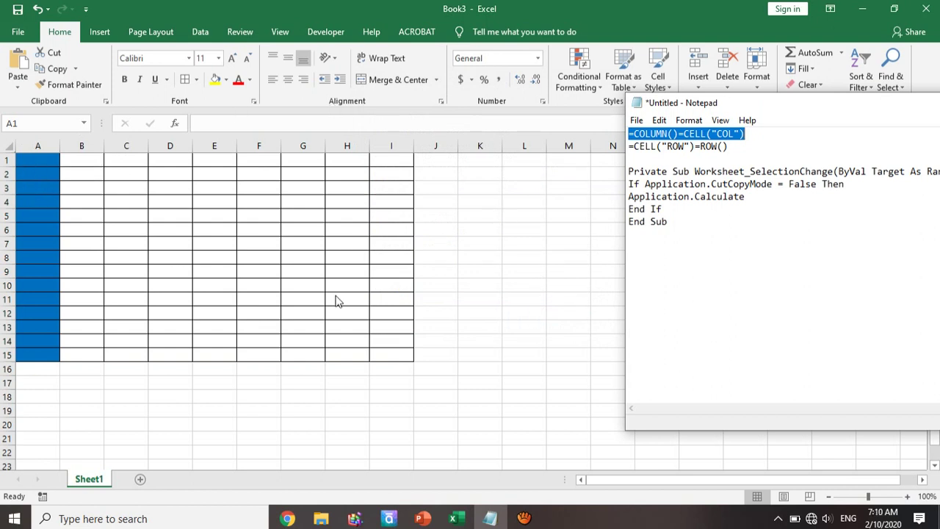
# Select the whole table and start a new formula-based conditional formatting rule
pyautogui.moveTo(726, 147); pyautogui.dragTo(630, 148)
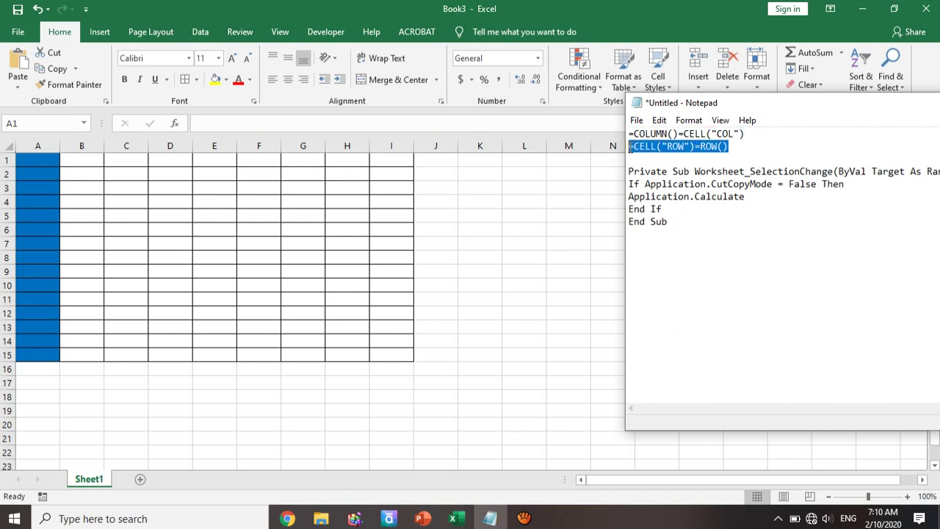
pyautogui.click(736, 146)
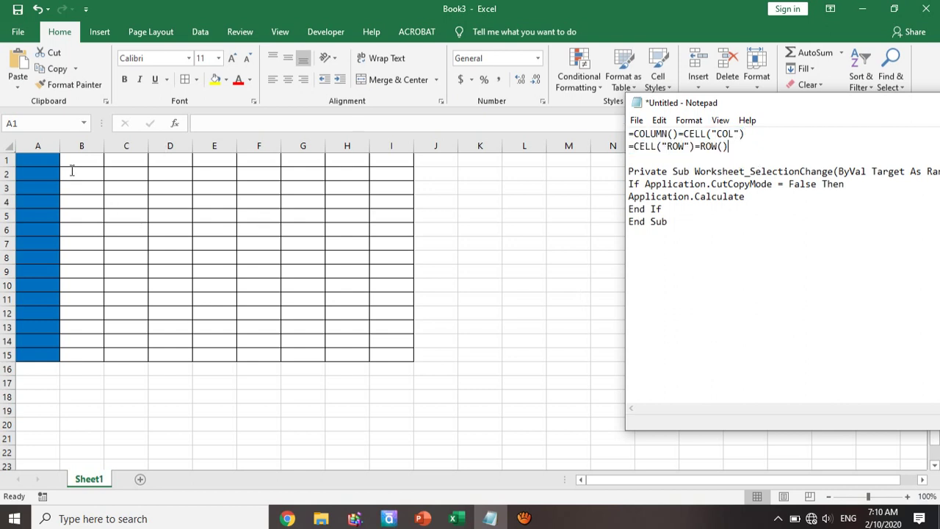
pyautogui.click(25, 161)
pyautogui.hotkey('ctrl', 'a')
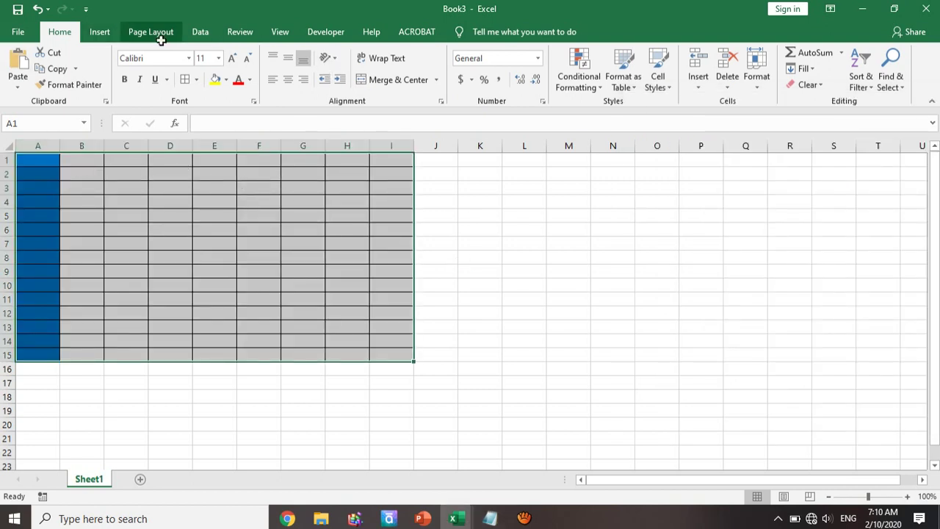
pyautogui.click(595, 89)
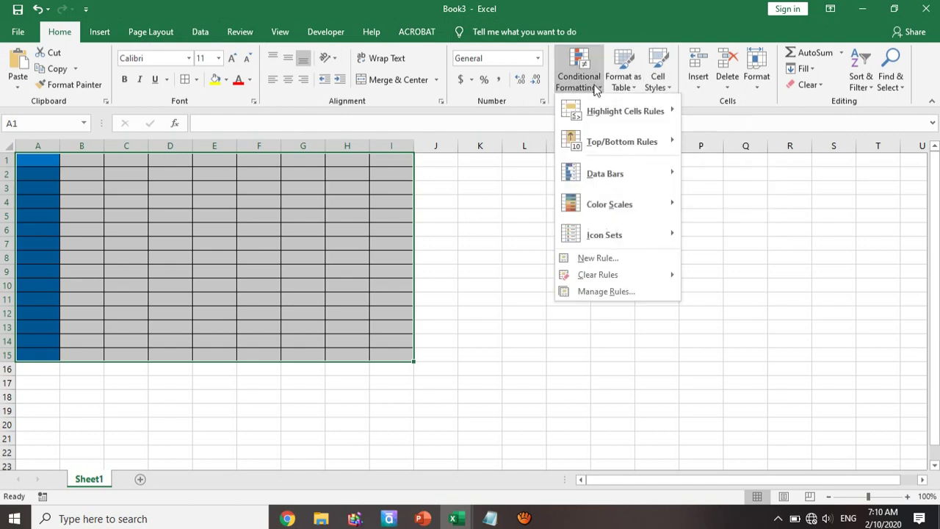
pyautogui.click(656, 259)
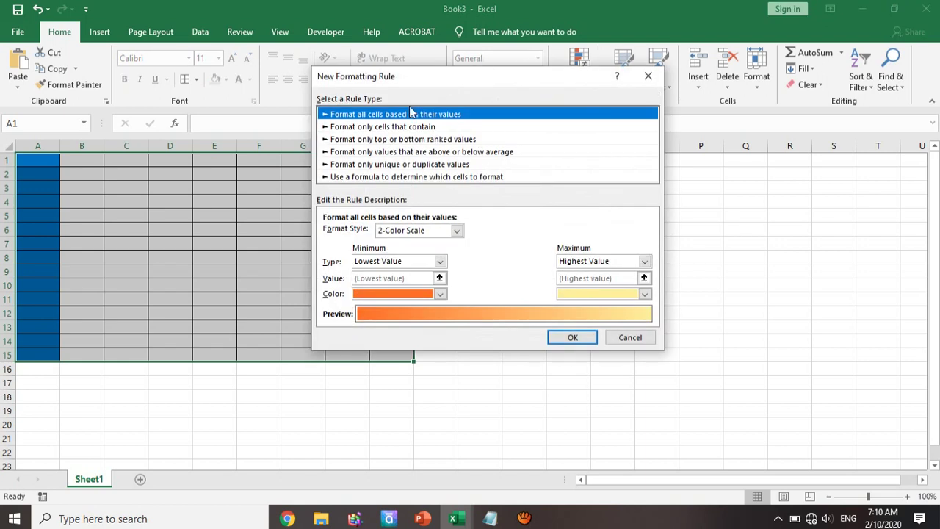
pyautogui.click(375, 177)
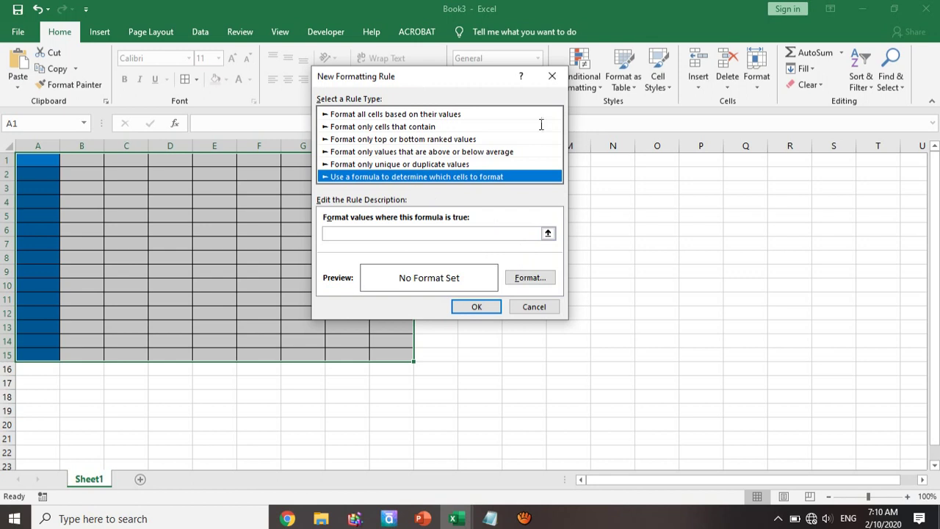
pyautogui.click(387, 232)
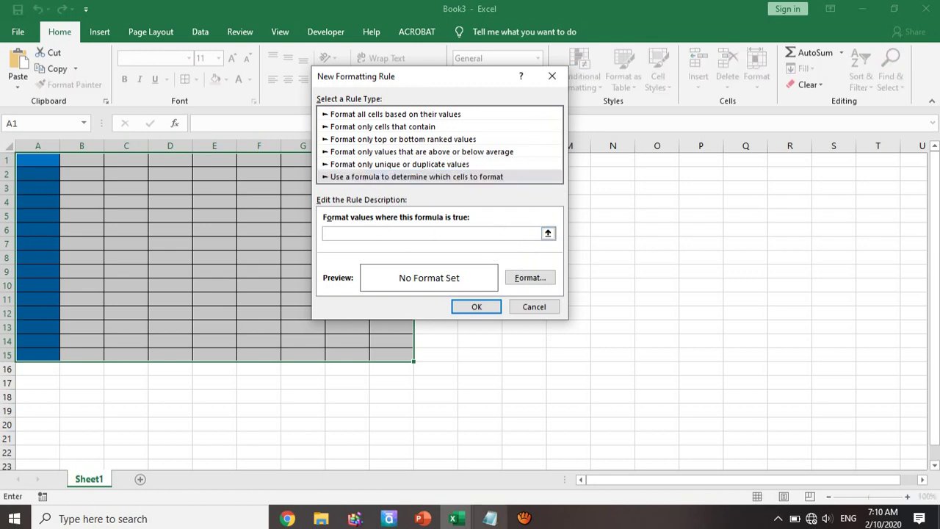
# Copy =CELL("ROW")=ROW() from Notepad and paste it as the rule's formula
pyautogui.click(493, 520)
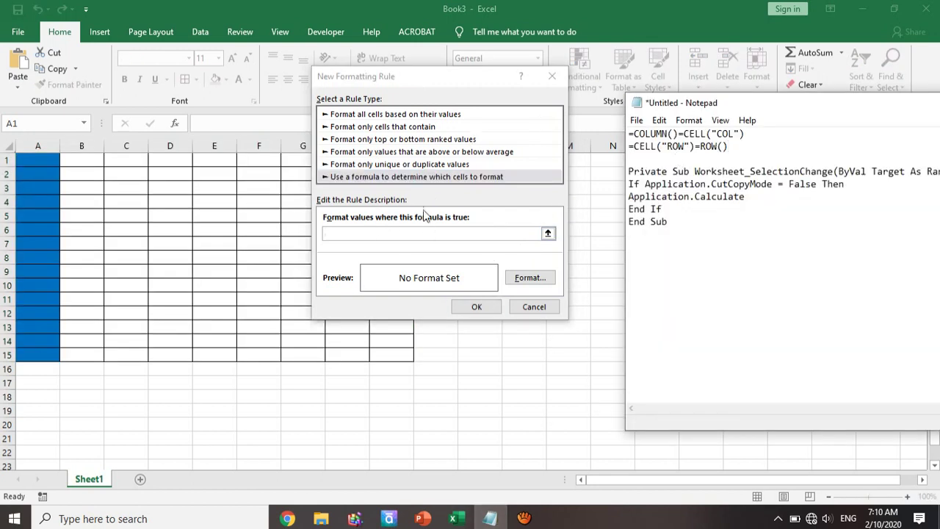
pyautogui.moveTo(739, 147); pyautogui.dragTo(628, 146)
pyautogui.rightClick(646, 147)
pyautogui.click(694, 189)
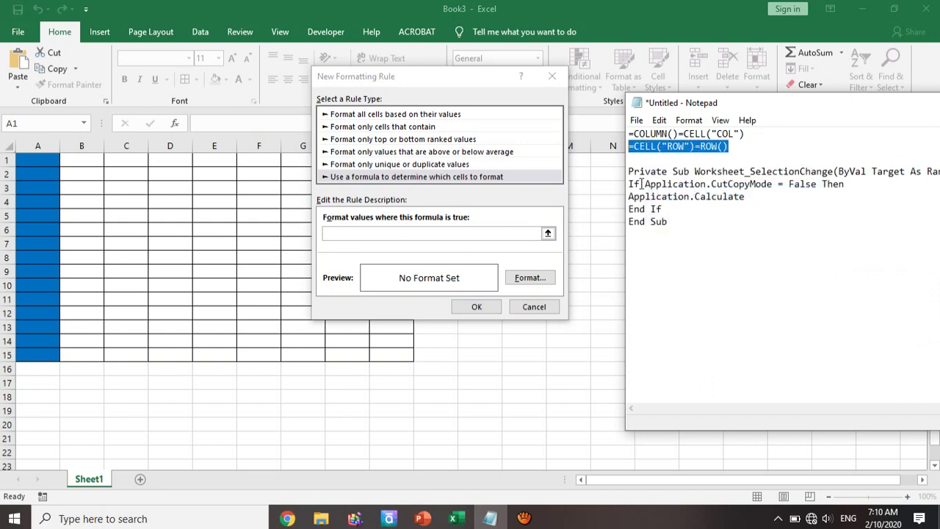
pyautogui.click(350, 236)
pyautogui.rightClick(360, 235)
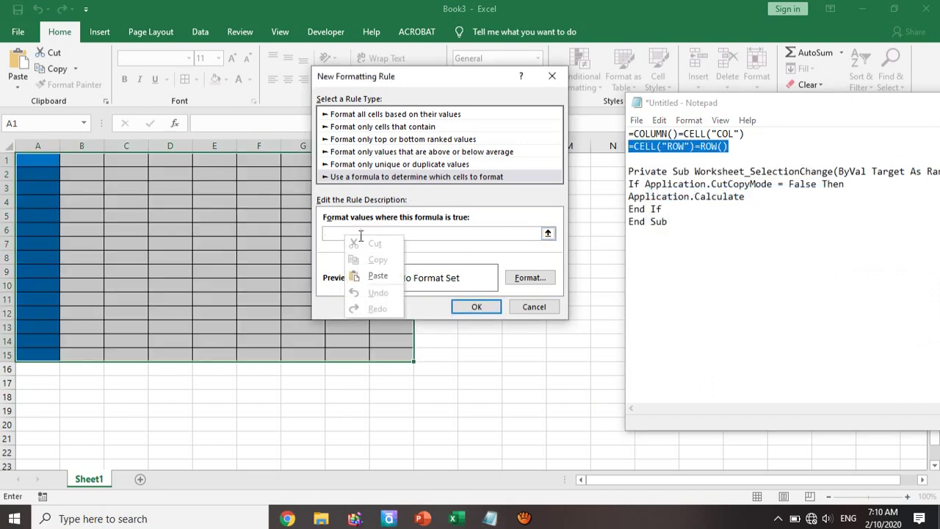
pyautogui.click(383, 277)
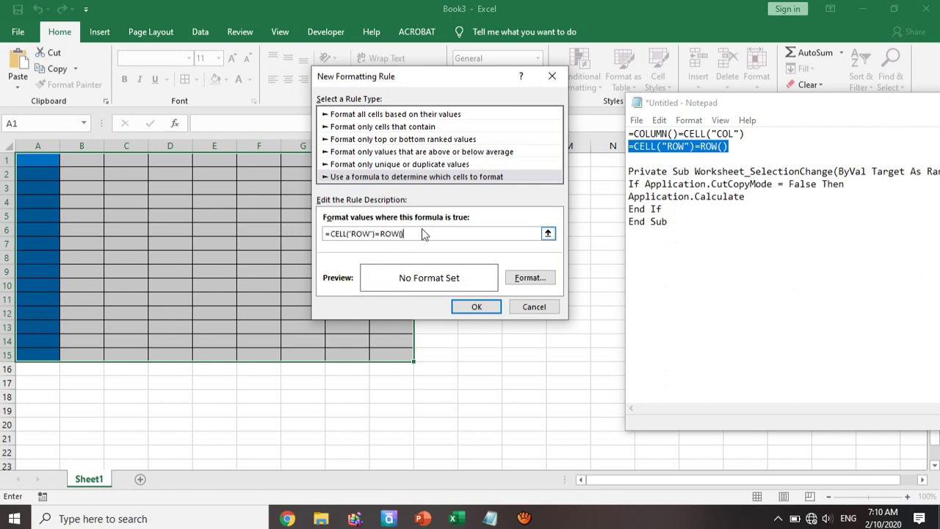
# Give the row rule a blue fill and apply it to A1:I15
pyautogui.click(534, 284)
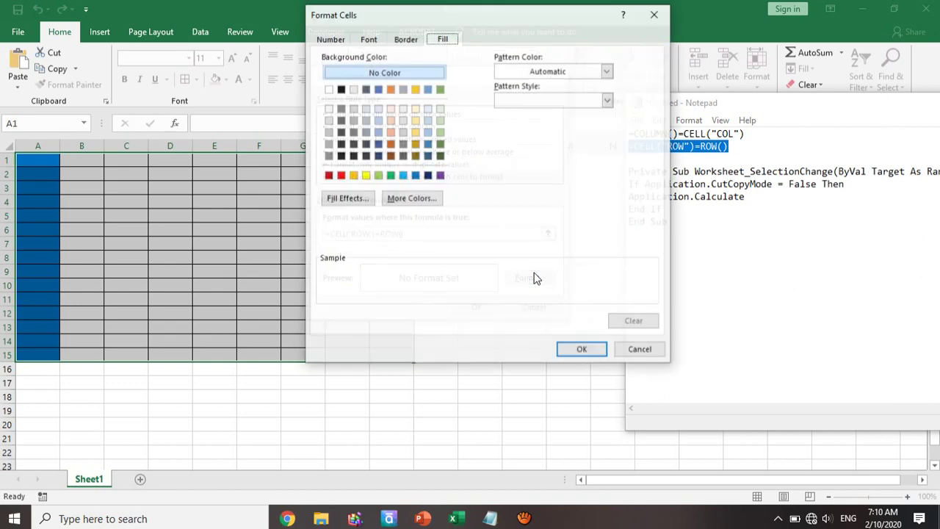
pyautogui.click(415, 175)
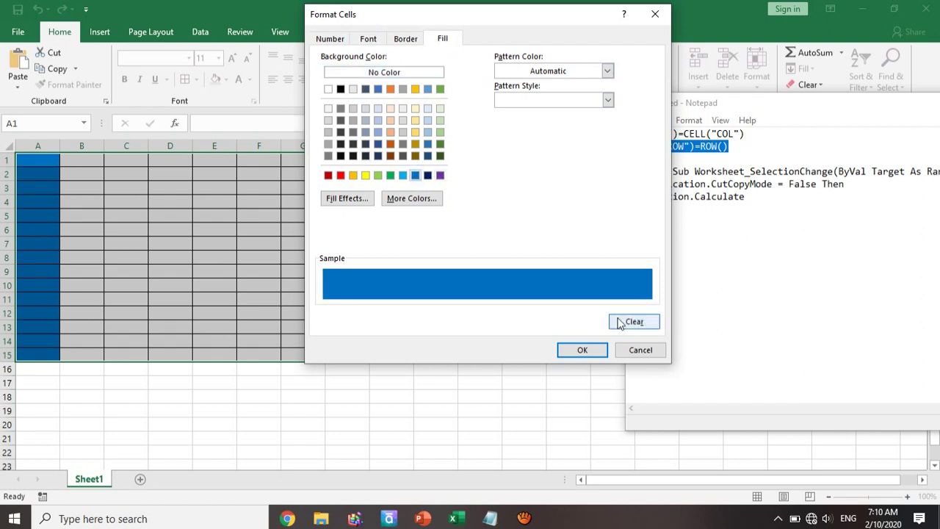
pyautogui.click(596, 352)
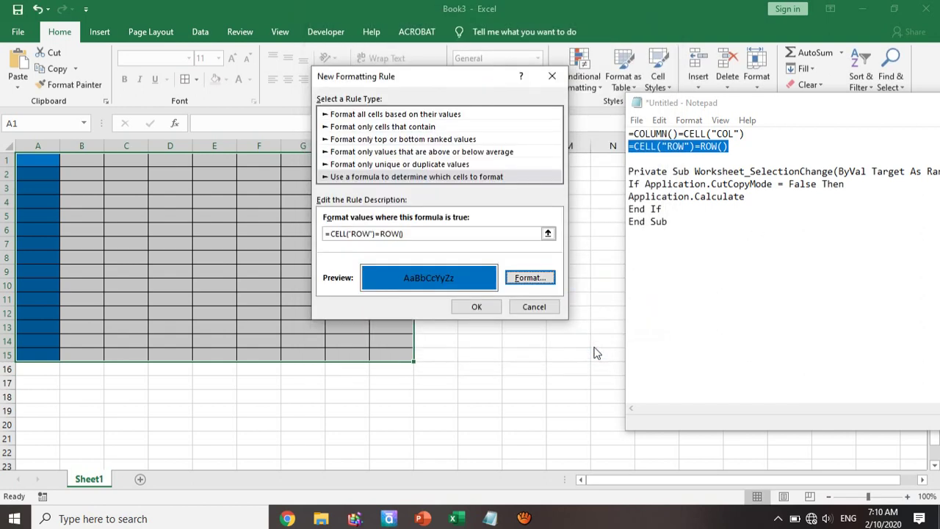
pyautogui.click(476, 307)
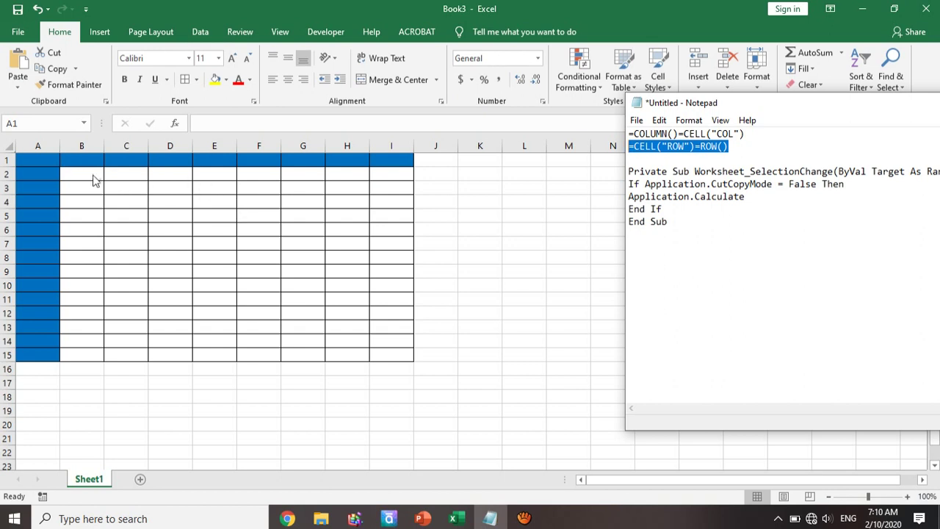
# Back in the spreadsheet, select various table cells, ending on E3, to test the highlighting
pyautogui.hotkey('alt', 'Tab')
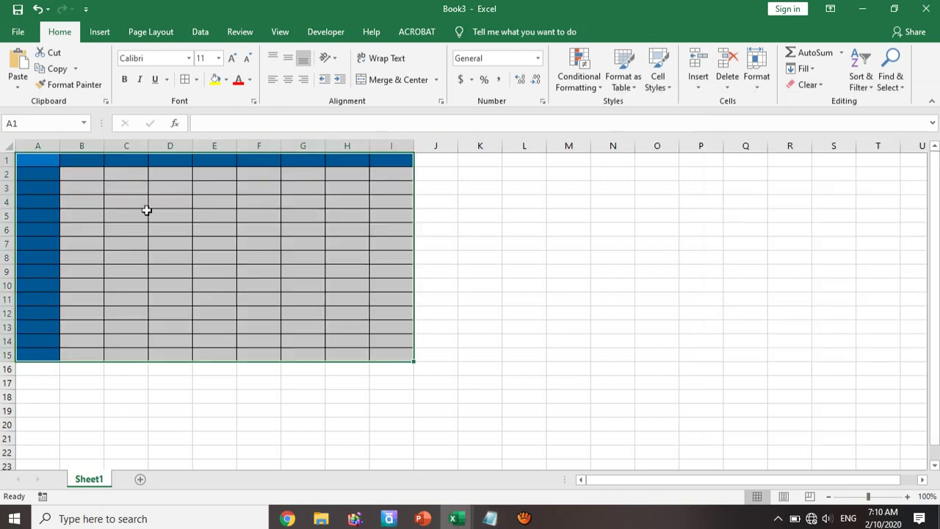
pyautogui.click(151, 286)
pyautogui.click(231, 243)
pyautogui.click(317, 243)
pyautogui.click(303, 215)
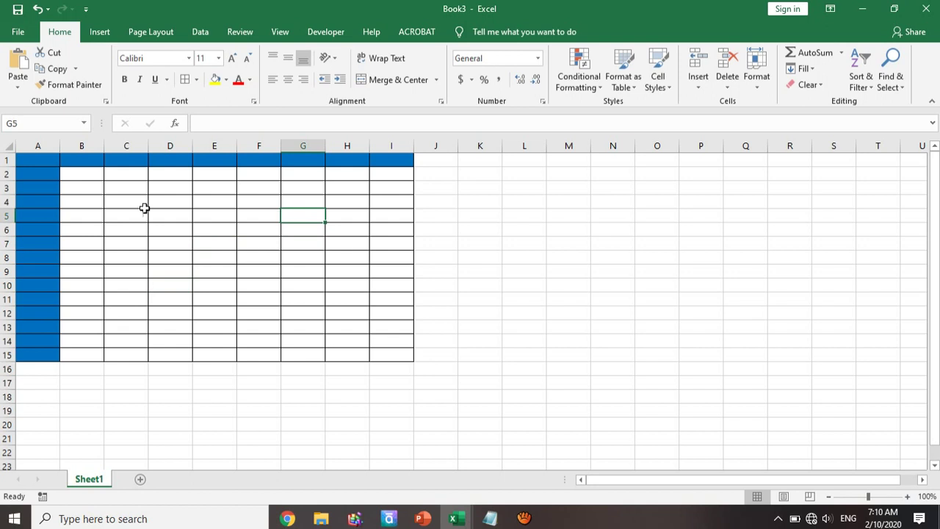
pyautogui.click(143, 213)
pyautogui.click(93, 256)
pyautogui.click(221, 300)
pyautogui.click(365, 224)
pyautogui.click(164, 190)
pyautogui.click(130, 273)
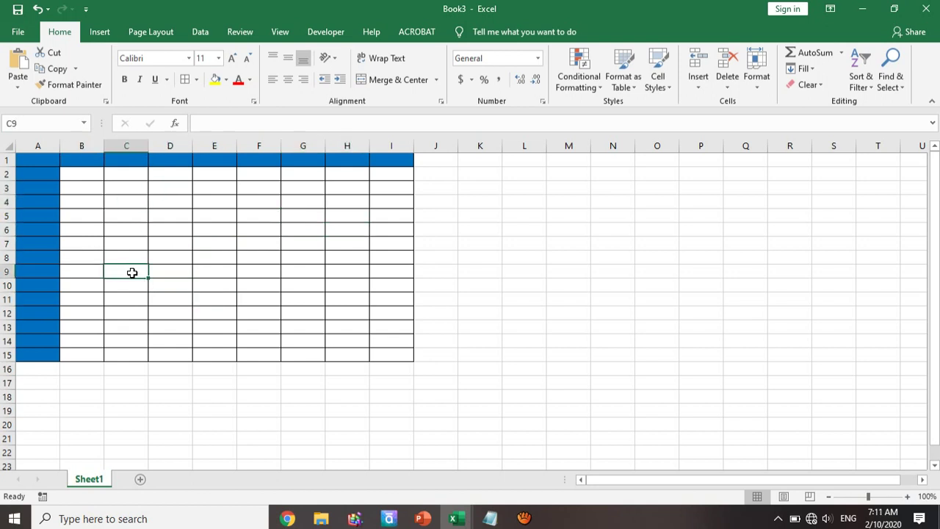
pyautogui.click(246, 262)
pyautogui.click(214, 188)
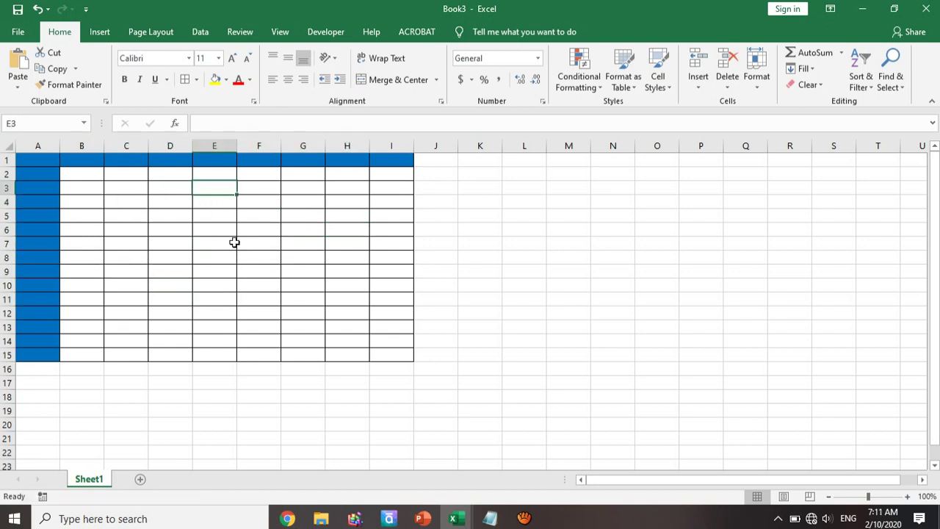
# Choose View Code from the Sheet1 tab's context menu
pyautogui.rightClick(95, 483)
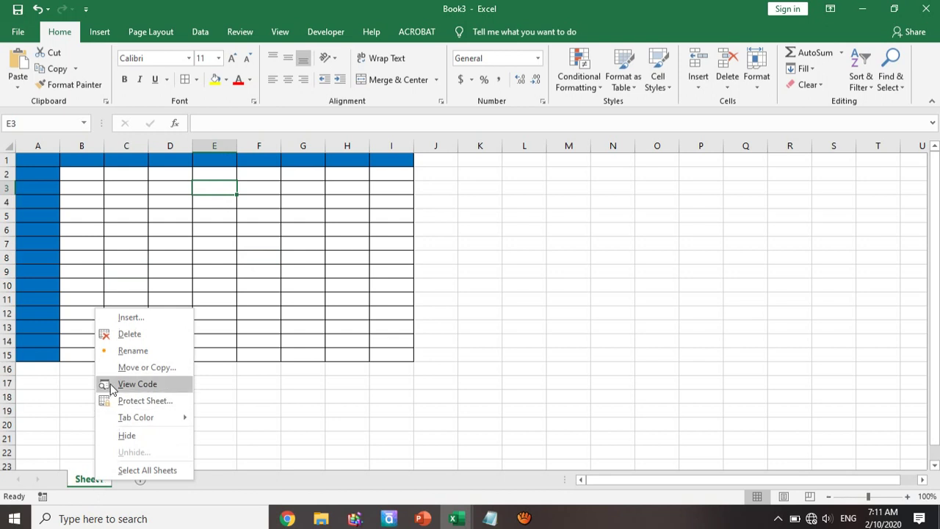
pyautogui.click(84, 485)
pyautogui.rightClick(84, 484)
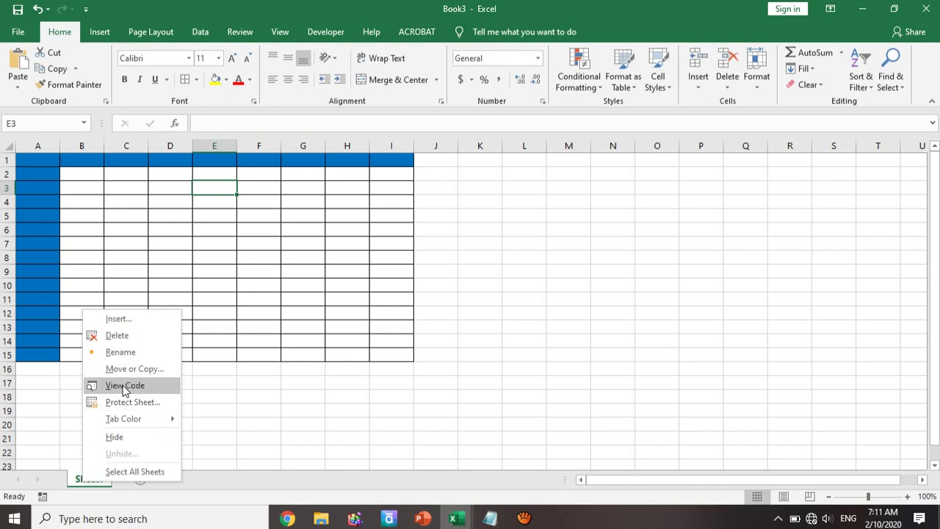
pyautogui.click(122, 389)
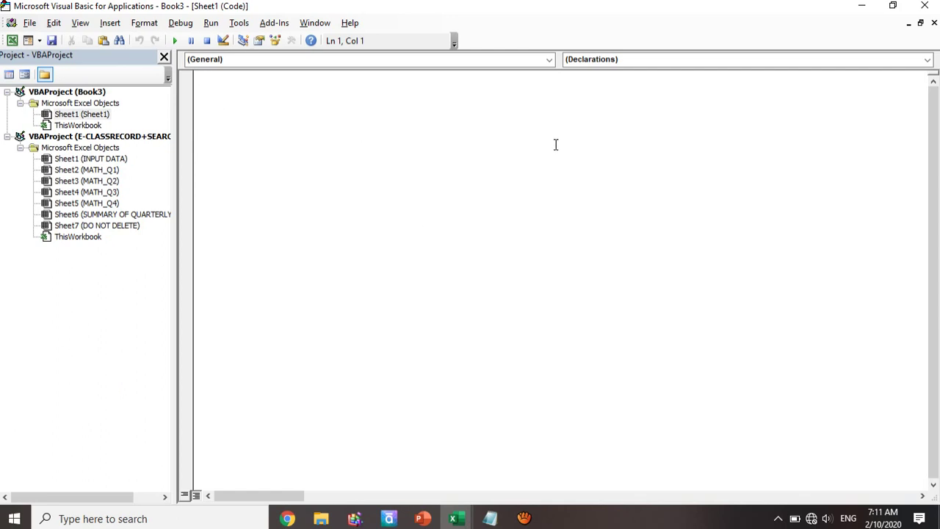
# Copy the Worksheet_SelectionChange macro lines from the Notepad notes
pyautogui.click(489, 518)
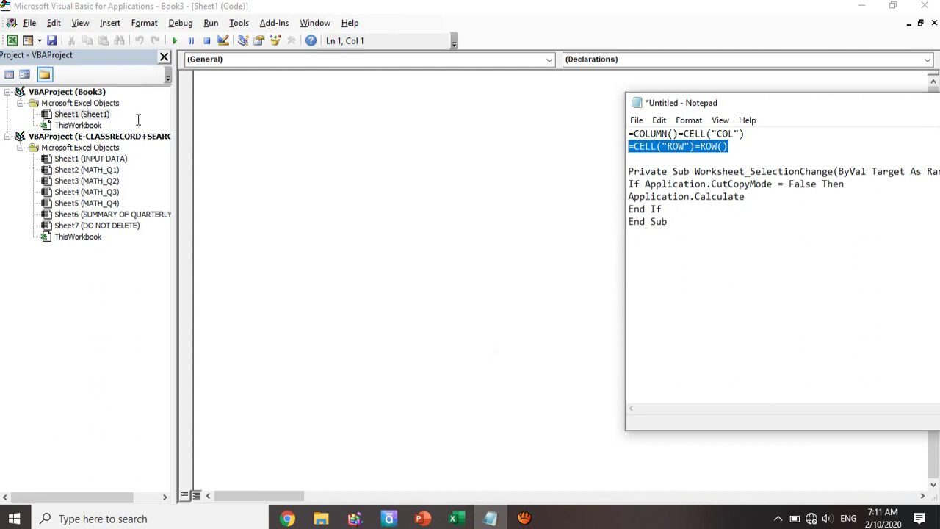
pyautogui.moveTo(799, 103); pyautogui.dragTo(600, 115)
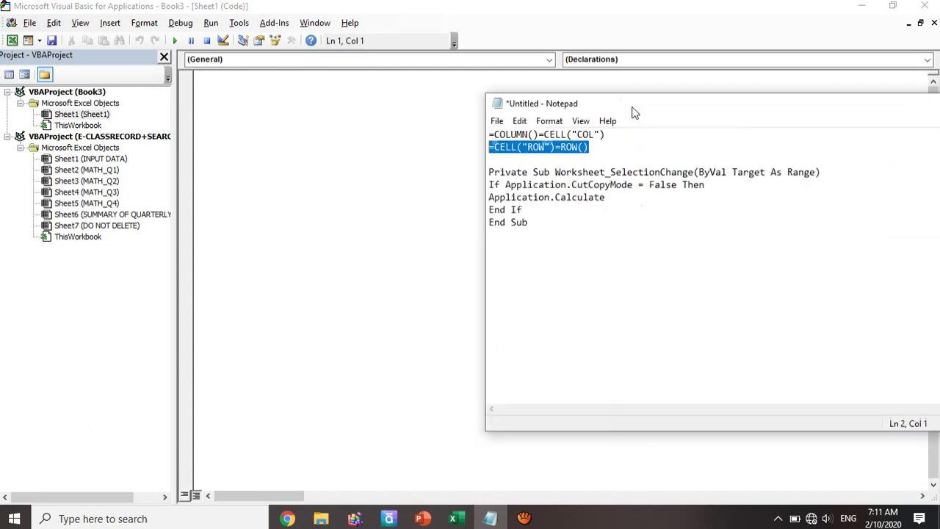
pyautogui.moveTo(485, 242)
pyautogui.mouseDown()
pyautogui.moveTo(434, 221)
pyautogui.moveTo(429, 184)
pyautogui.mouseUp()
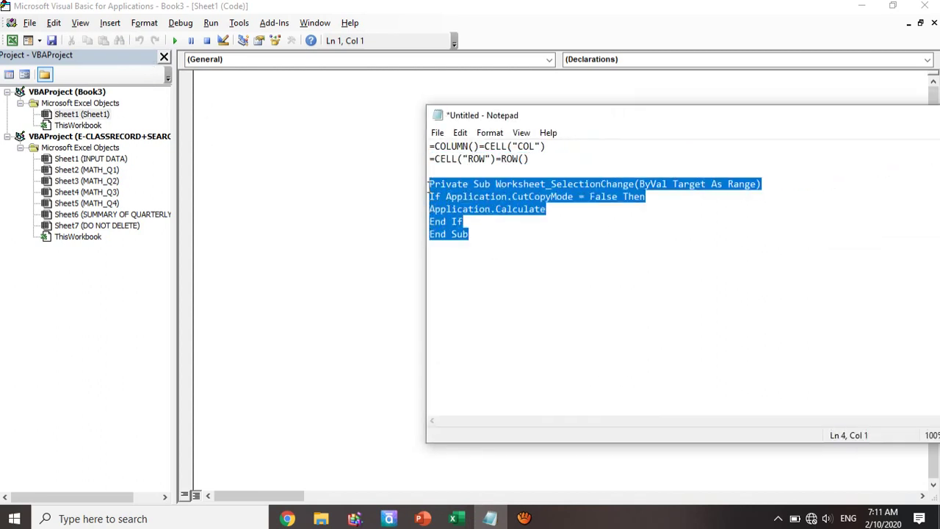
pyautogui.rightClick(454, 189)
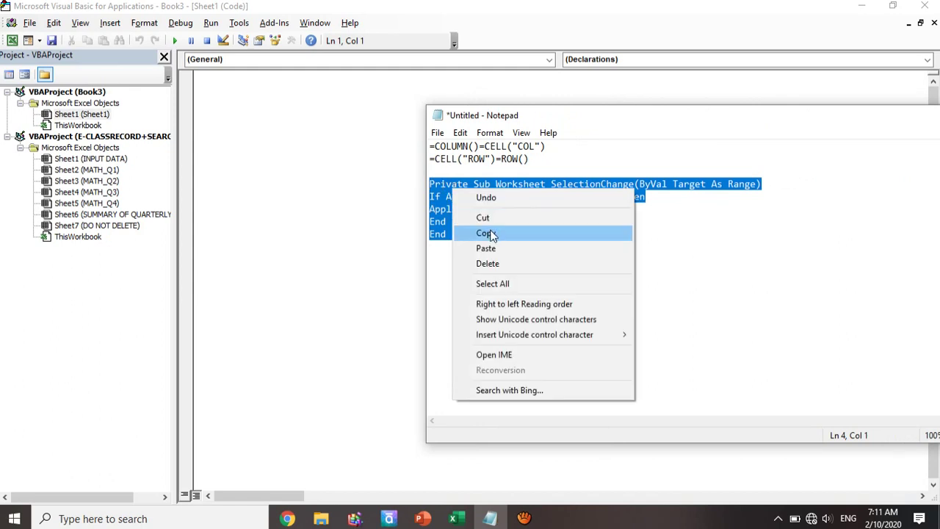
pyautogui.click(491, 235)
# Paste the macro into the Sheet1 module and close the VBA editor
pyautogui.click(232, 91)
pyautogui.rightClick(233, 91)
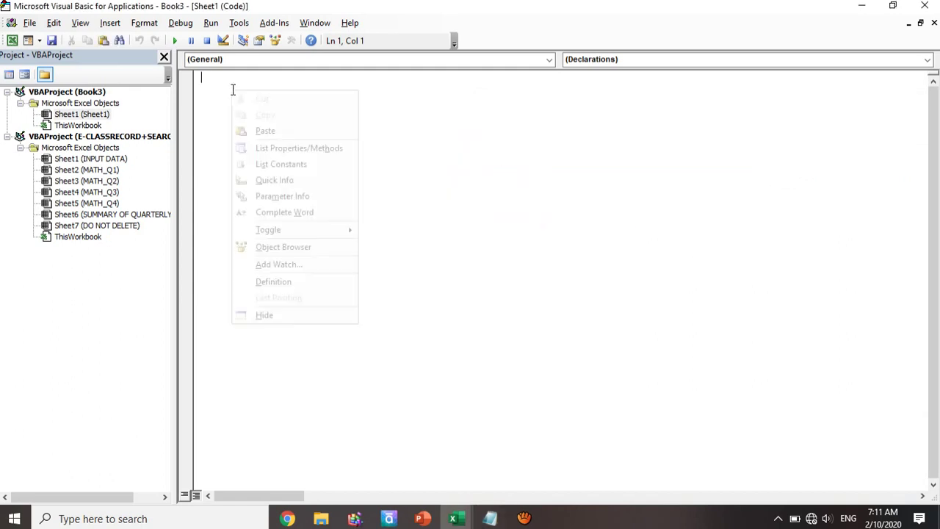
pyautogui.click(265, 130)
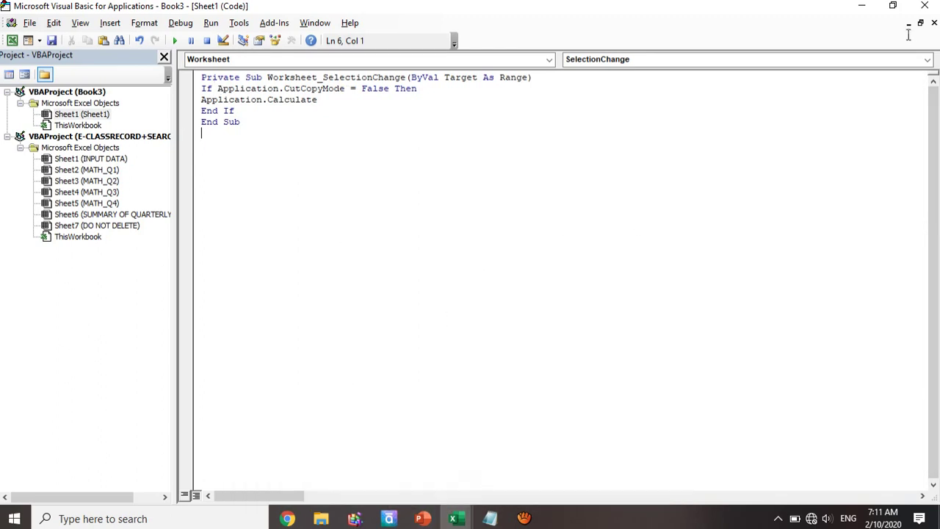
pyautogui.click(925, 5)
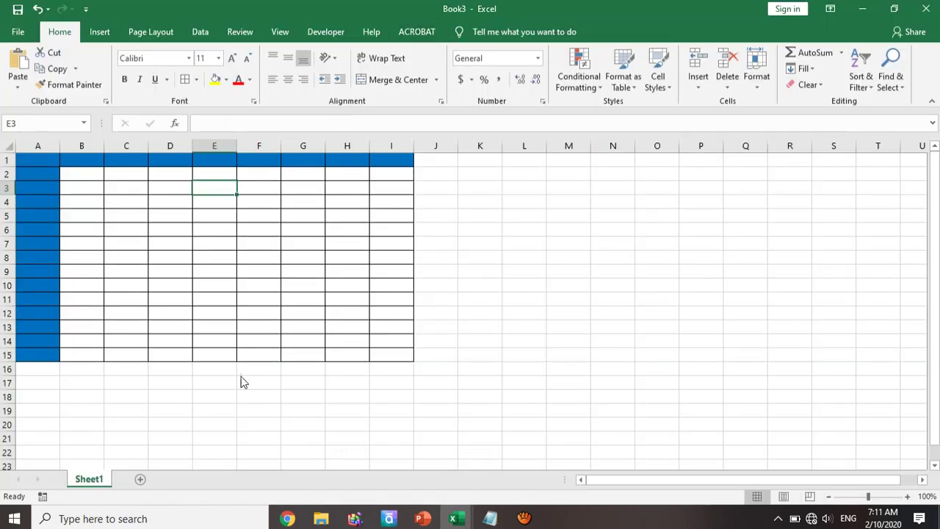
# Select cells such as C4, E7, G2, H8, G13 and finally B2 to watch the highlight follow
pyautogui.click(130, 200)
pyautogui.click(227, 248)
pyautogui.click(297, 180)
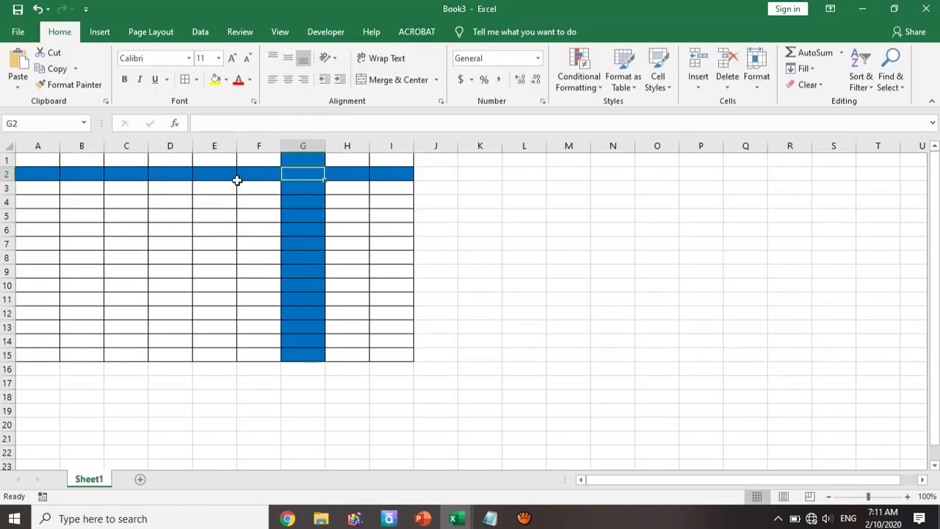
pyautogui.click(101, 200)
pyautogui.click(220, 276)
pyautogui.click(346, 261)
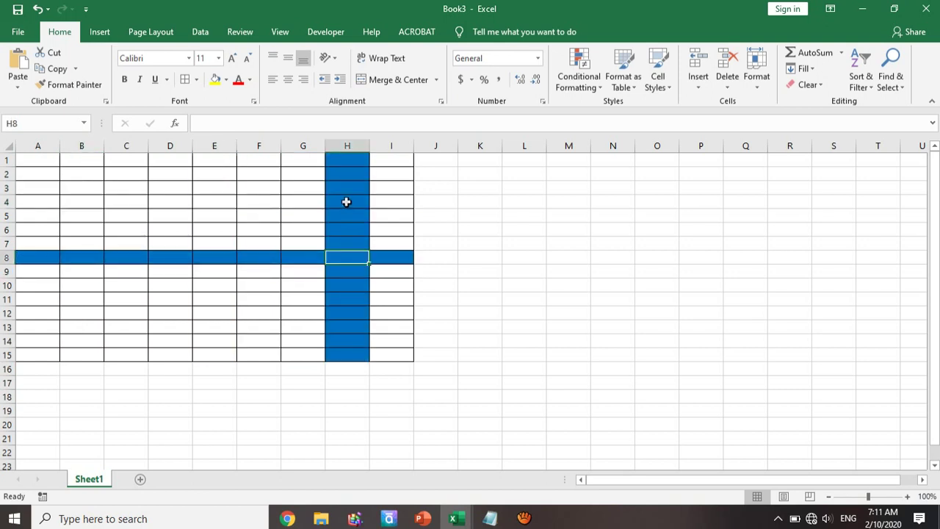
pyautogui.click(253, 200)
pyautogui.click(95, 186)
pyautogui.click(43, 259)
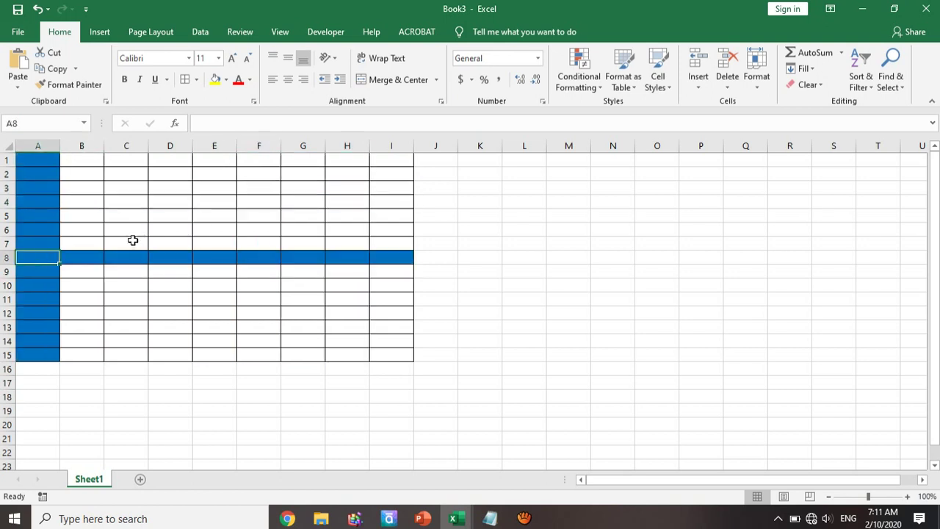
pyautogui.click(215, 214)
pyautogui.click(363, 190)
pyautogui.click(137, 261)
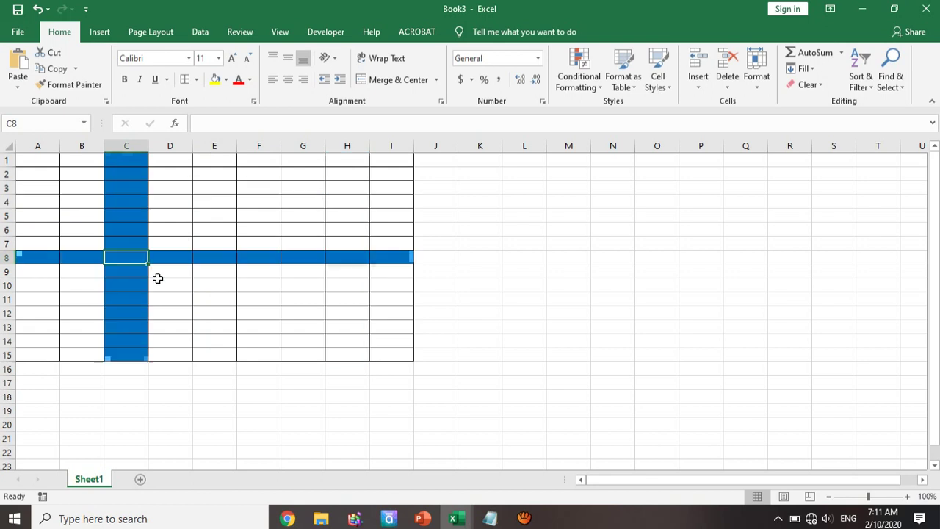
pyautogui.click(316, 326)
pyautogui.click(378, 257)
pyautogui.click(70, 171)
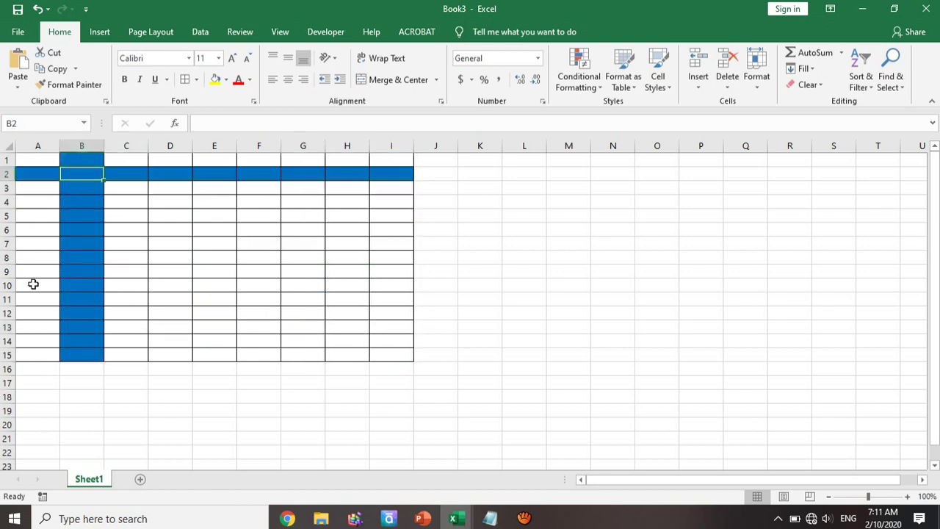
pyautogui.click(33, 284)
pyautogui.click(164, 241)
pyautogui.click(289, 211)
pyautogui.click(67, 171)
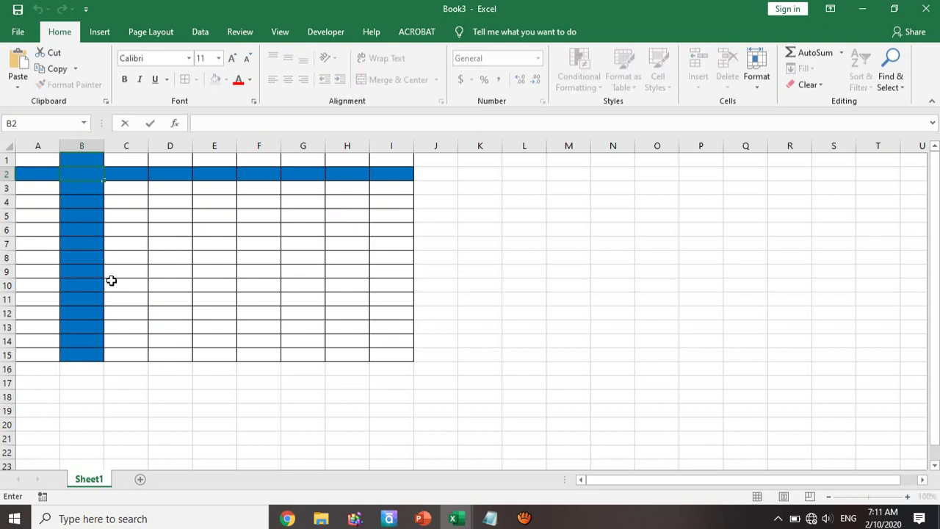
# Enter 'MARAMING SALAMAT PO' in B2 and drag column B wider to fit it
pyautogui.write('MÀ')
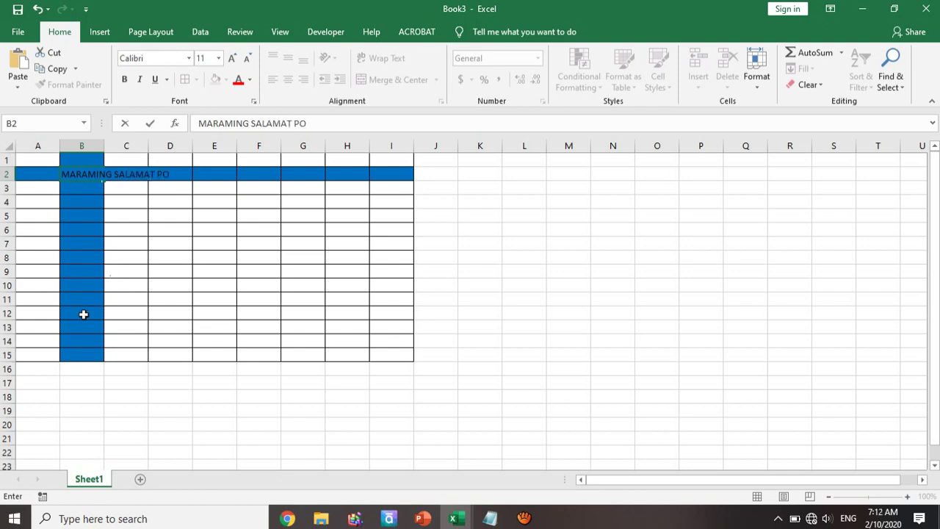
pyautogui.click(95, 150)
pyautogui.click(94, 170)
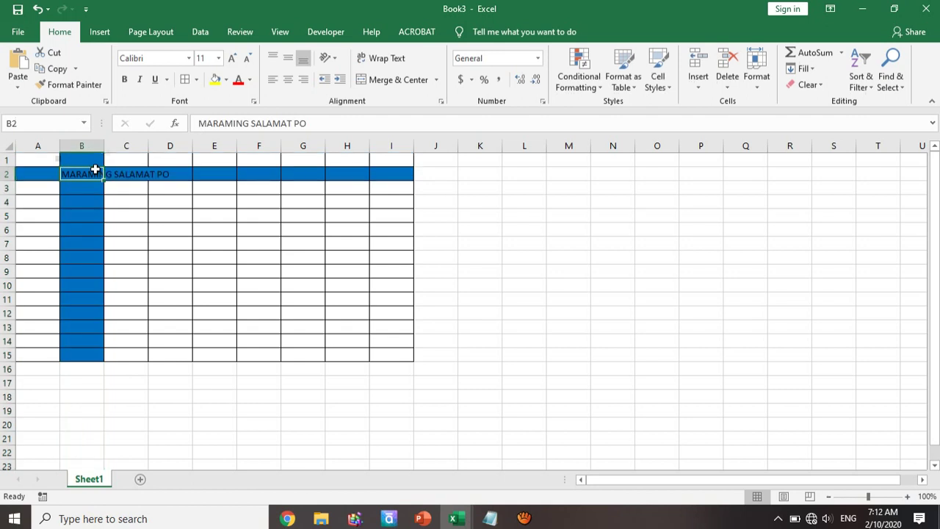
pyautogui.moveTo(104, 146); pyautogui.dragTo(232, 148)
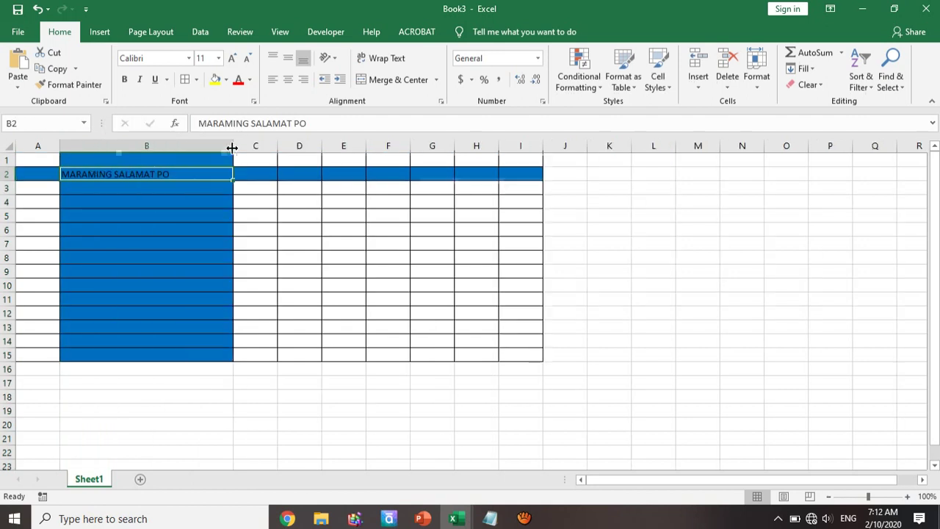
# Select B10 and then B2 again to check the row and column highlight
pyautogui.click(187, 284)
pyautogui.click(121, 169)
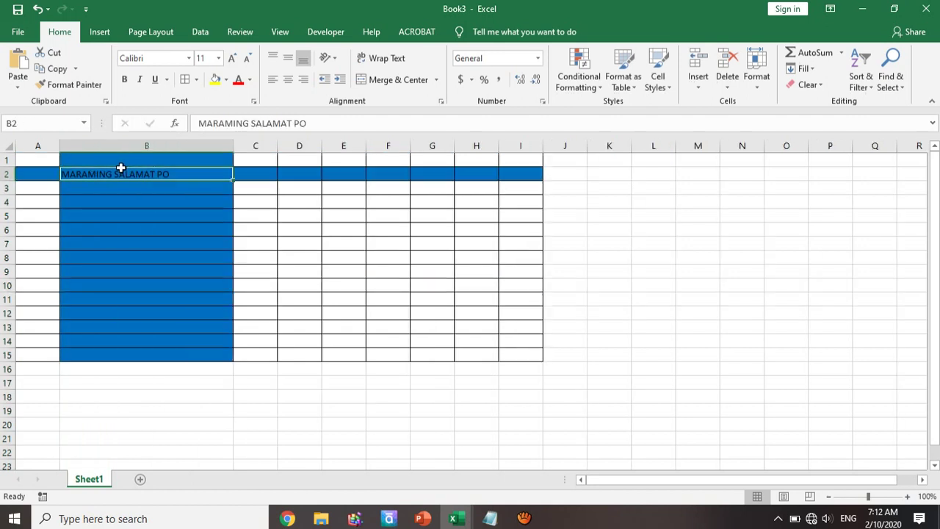
pyautogui.click(538, 521)
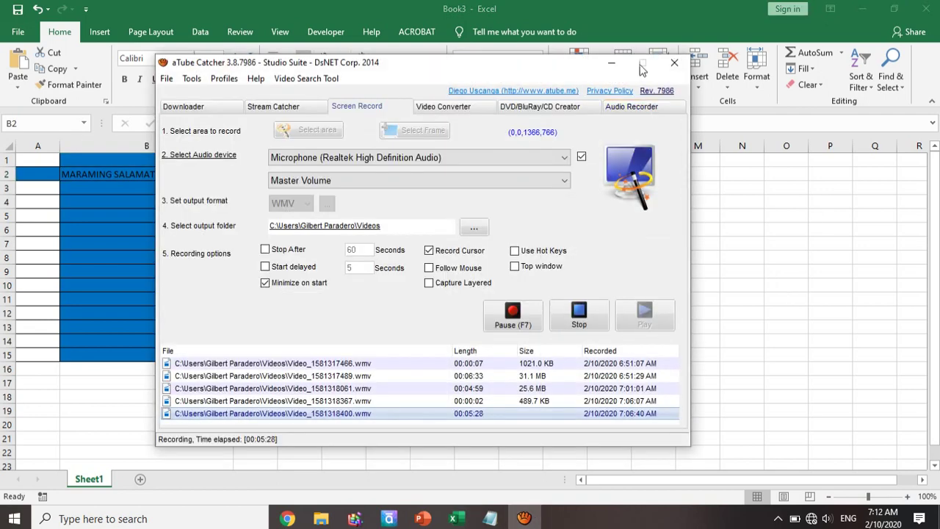
pyautogui.click(611, 63)
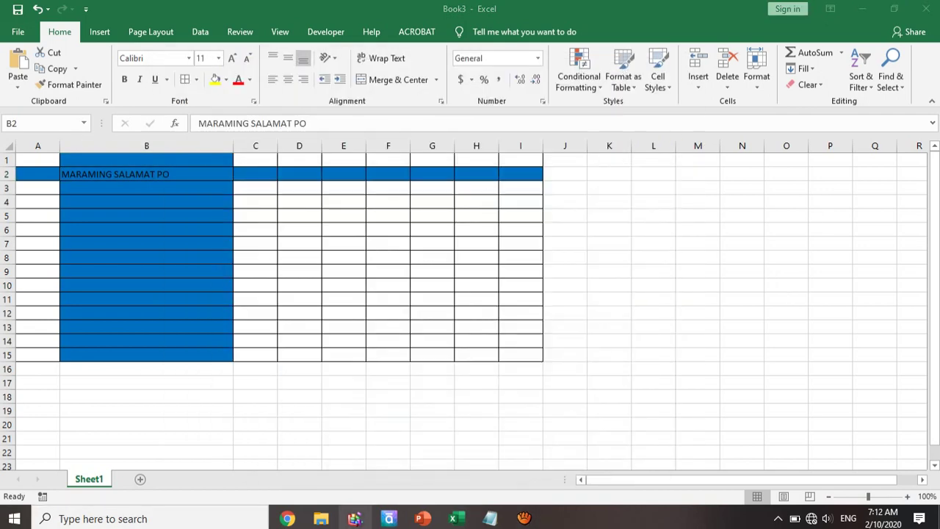
pyautogui.moveTo(455, 514)
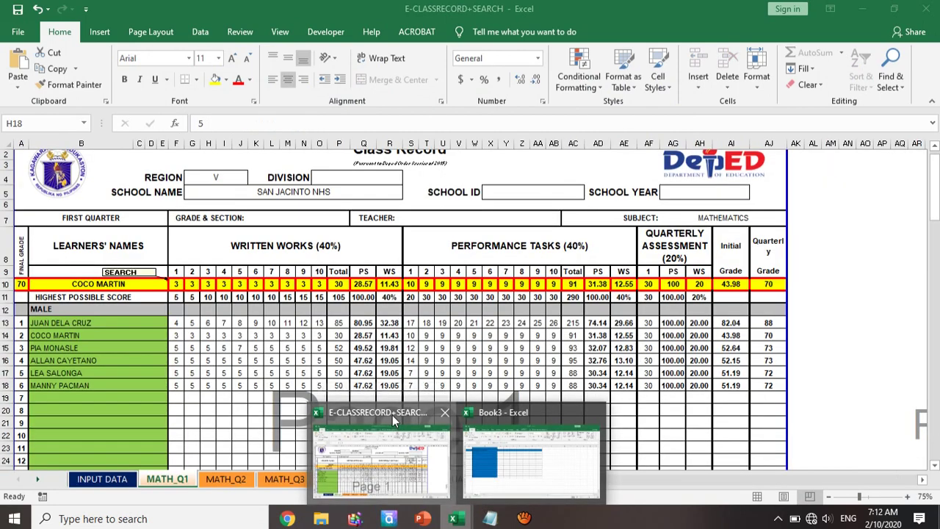
pyautogui.click(392, 414)
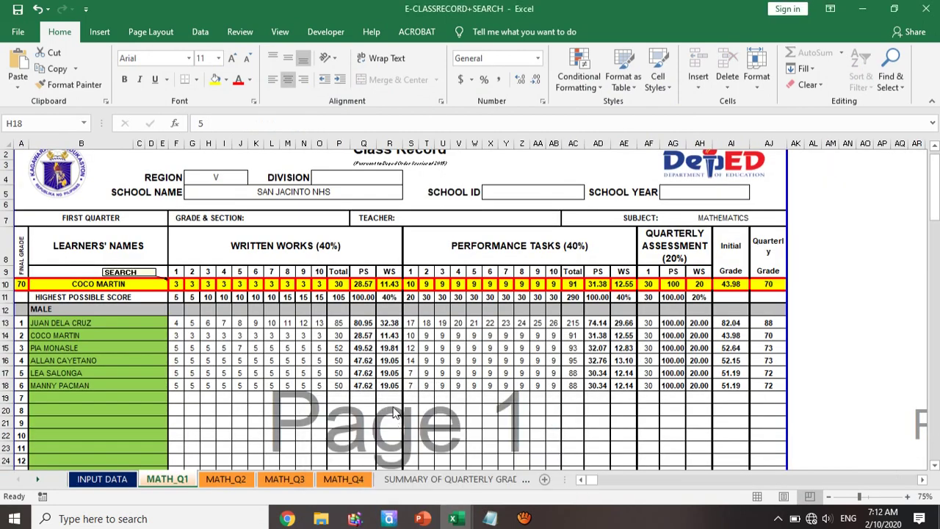
pyautogui.click(363, 360)
pyautogui.click(505, 348)
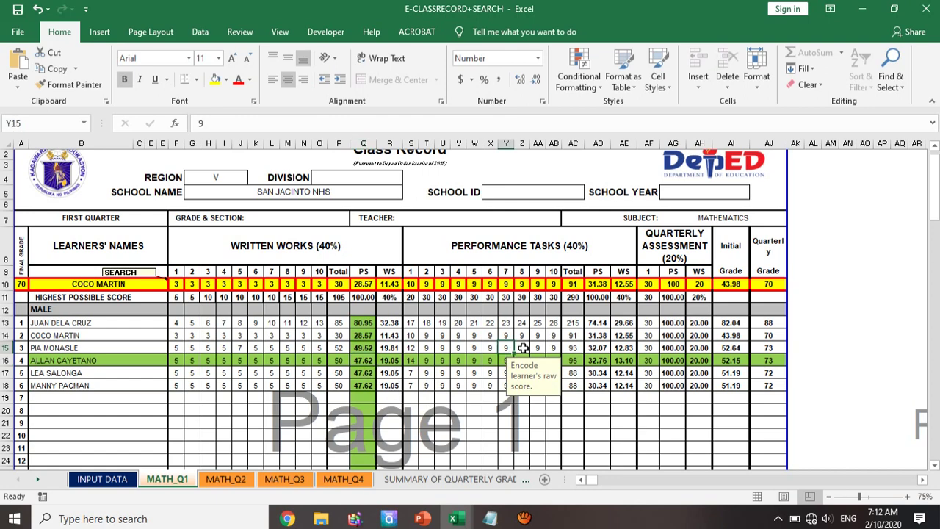
pyautogui.moveTo(454, 518)
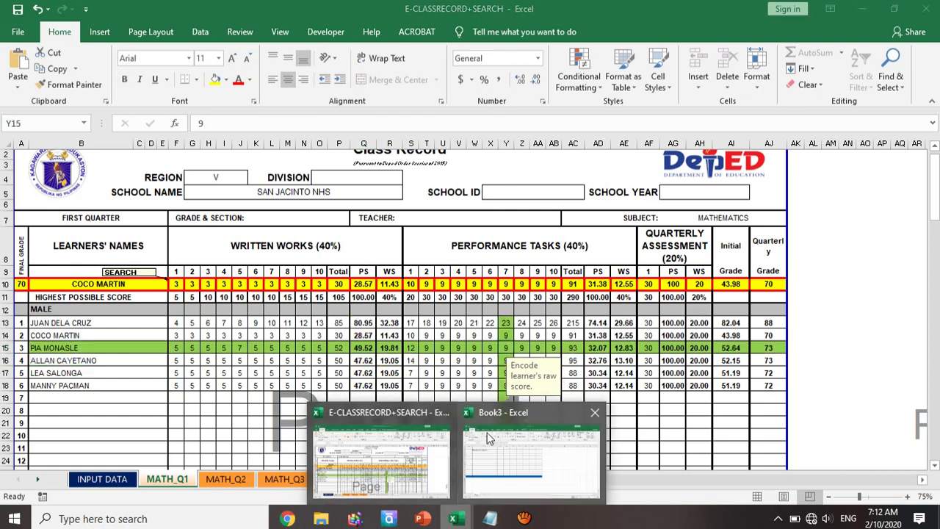
pyautogui.click(529, 456)
pyautogui.click(249, 273)
pyautogui.click(360, 201)
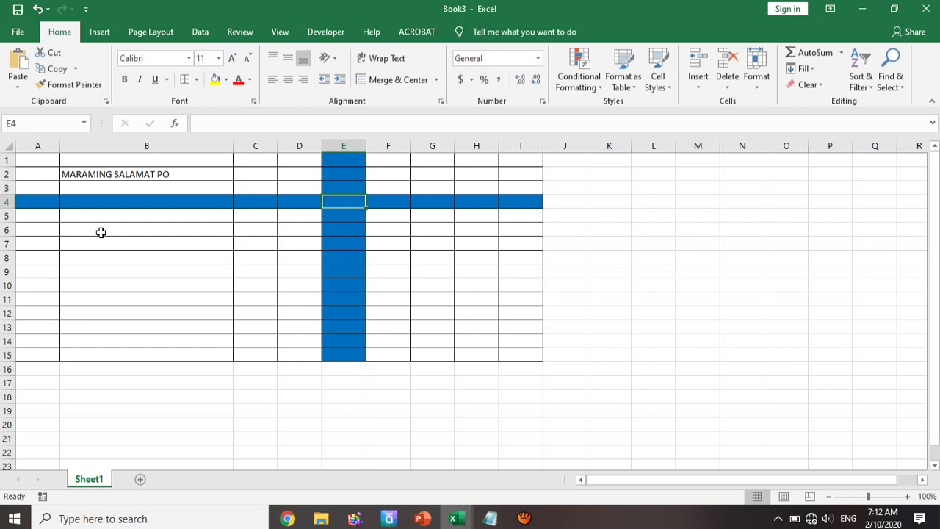
pyautogui.click(150, 244)
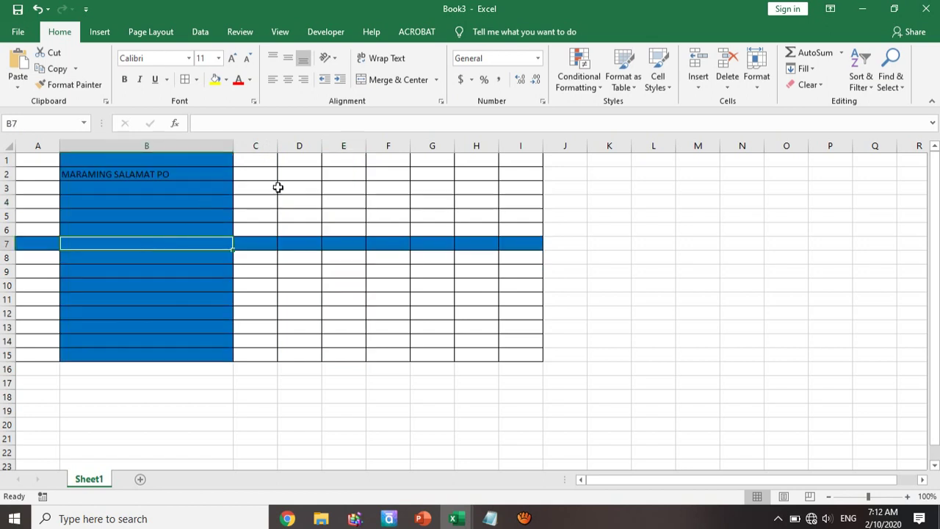
pyautogui.click(267, 201)
pyautogui.click(390, 204)
pyautogui.click(373, 269)
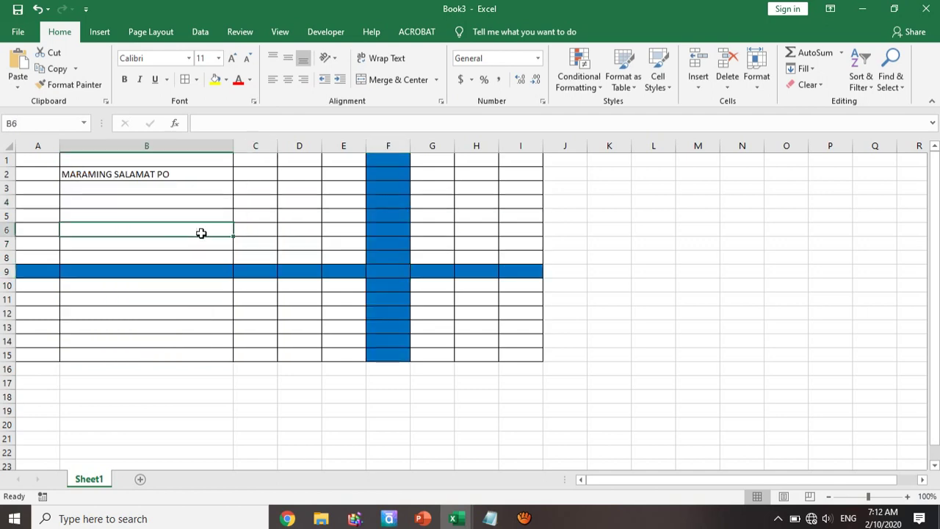
pyautogui.click(201, 232)
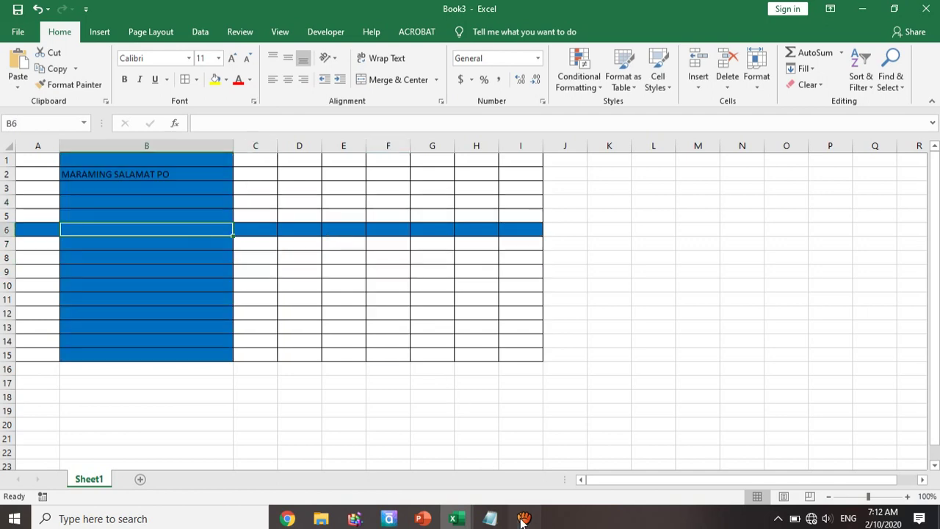